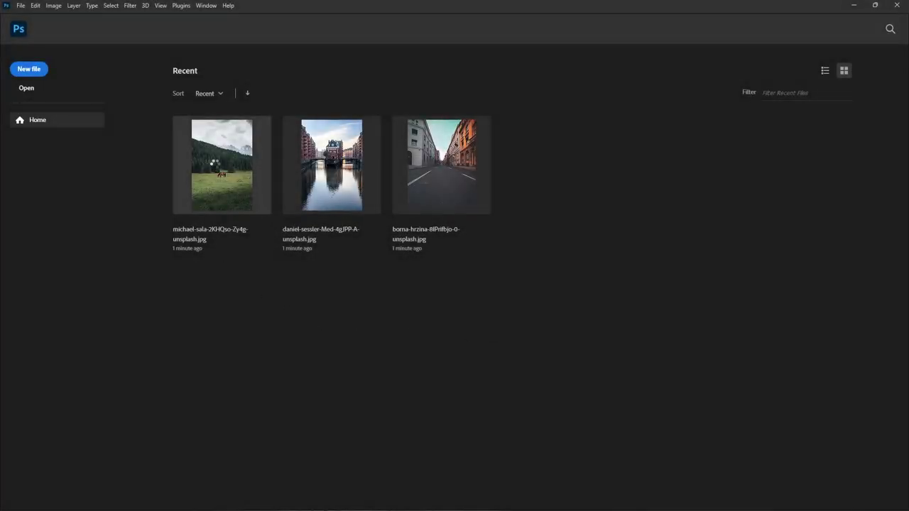
Step: Open the recent horse-meadow photo and convert its Background into a smart object named 'Horse'
click(216, 168)
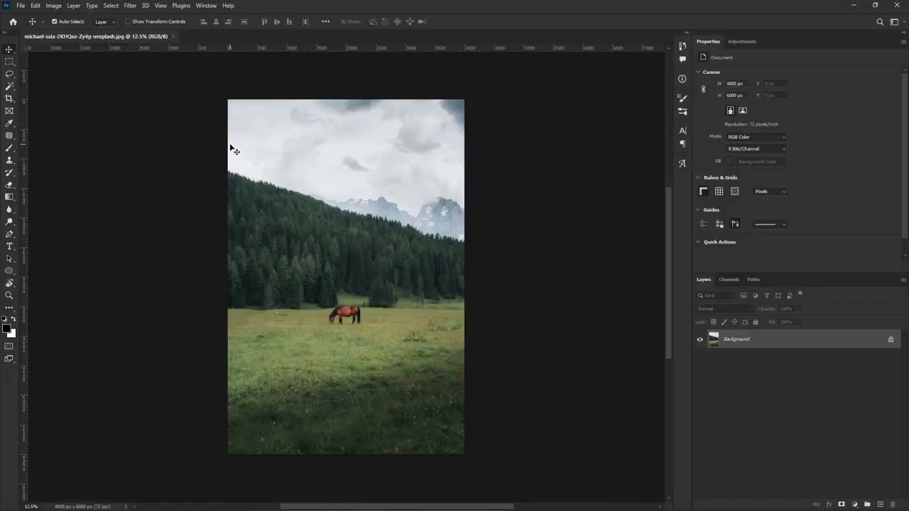
right_click(773, 340)
click(813, 415)
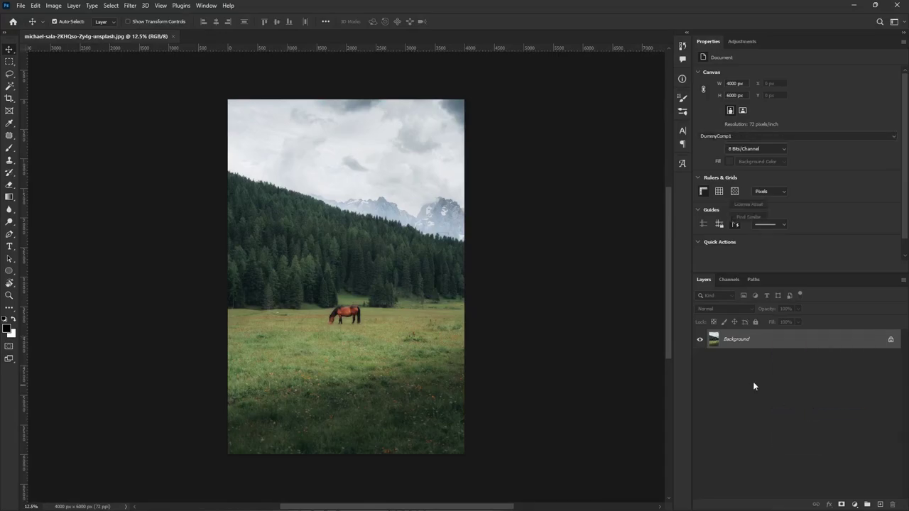
double_click(736, 340)
text(Horse)
key(Return)
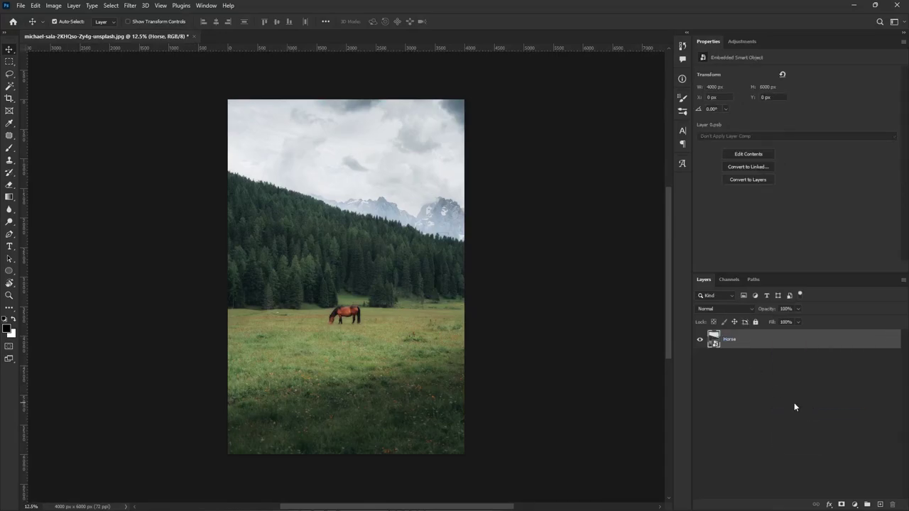
Step: In Camera Raw Filter set Temperature -12, Contrast -30, Highlights -20, Shadows +50 and Dehaze +4
click(130, 5)
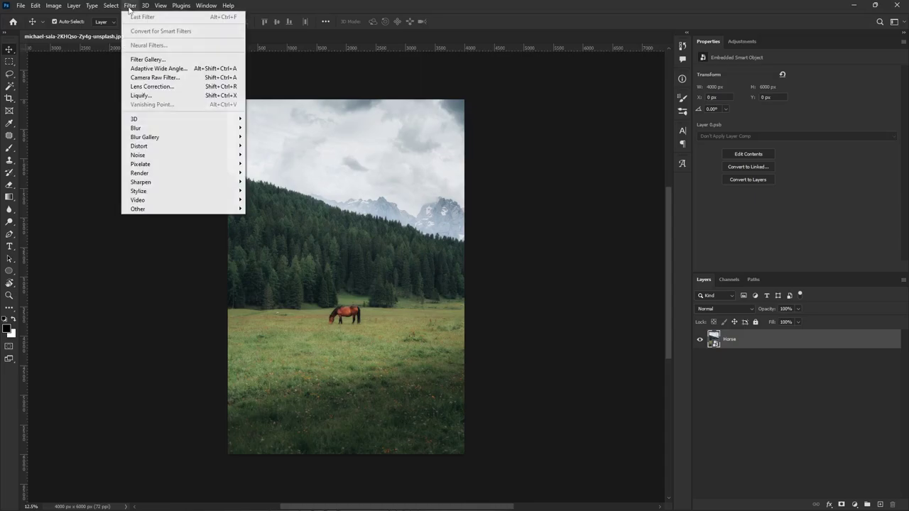
click(185, 78)
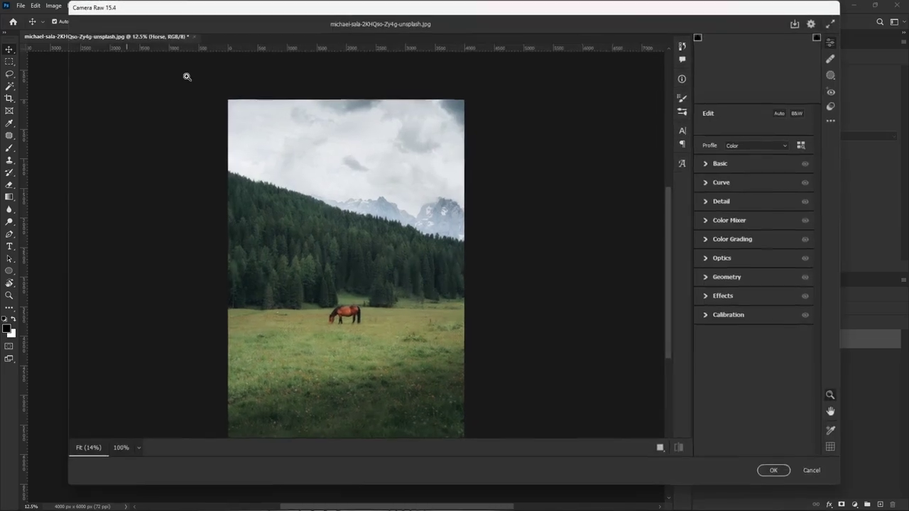
click(712, 163)
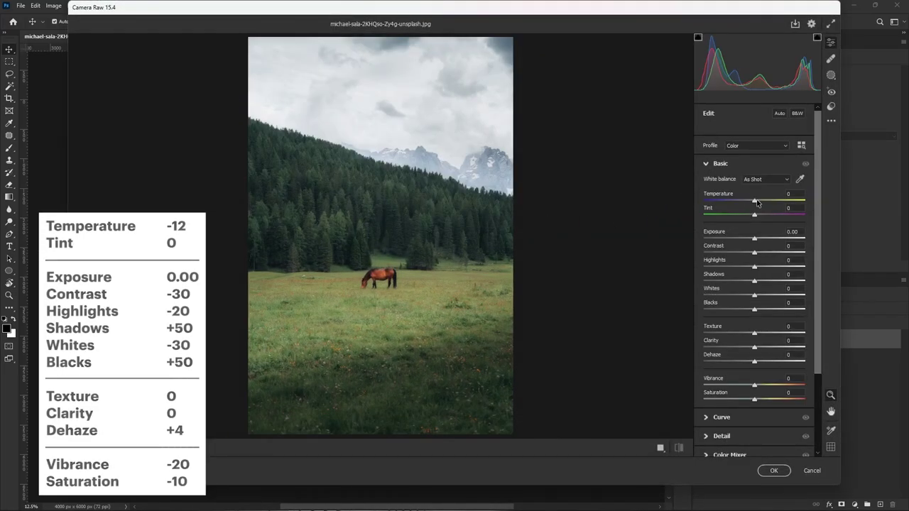
drag(754, 201, 749, 204)
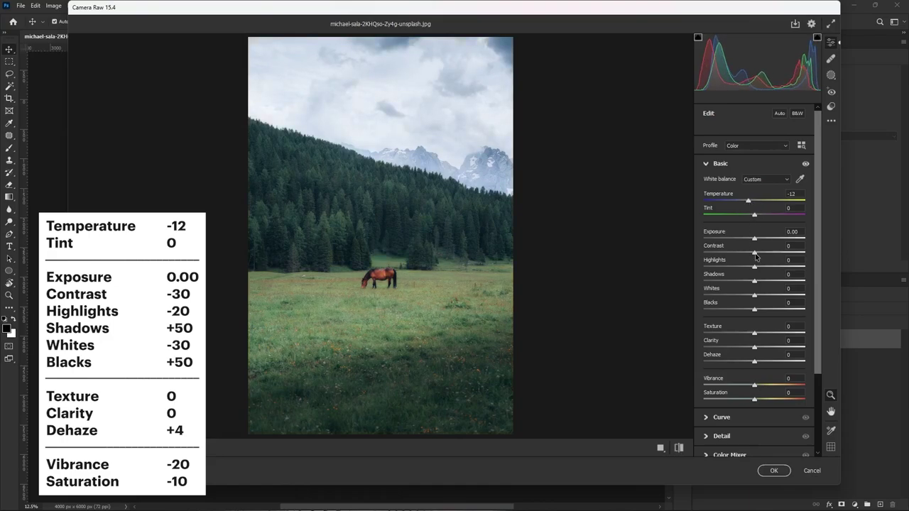
drag(755, 253, 740, 255)
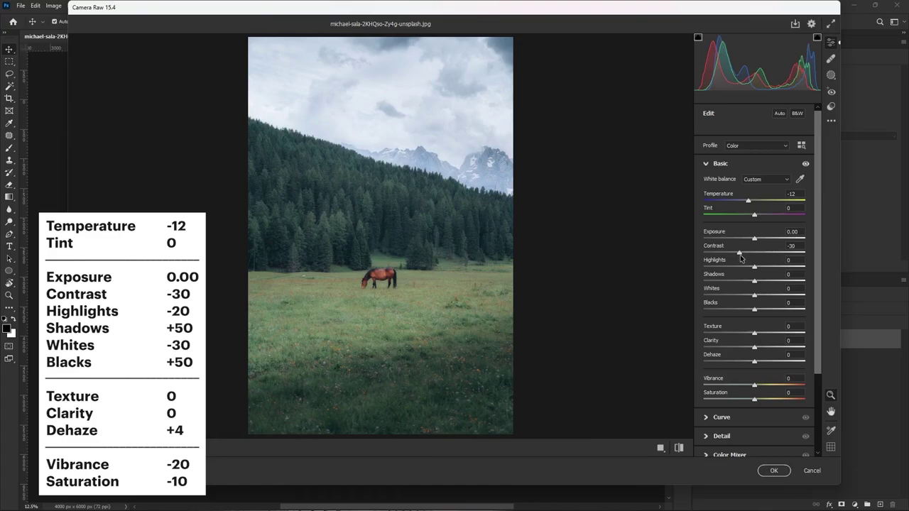
drag(754, 267, 745, 267)
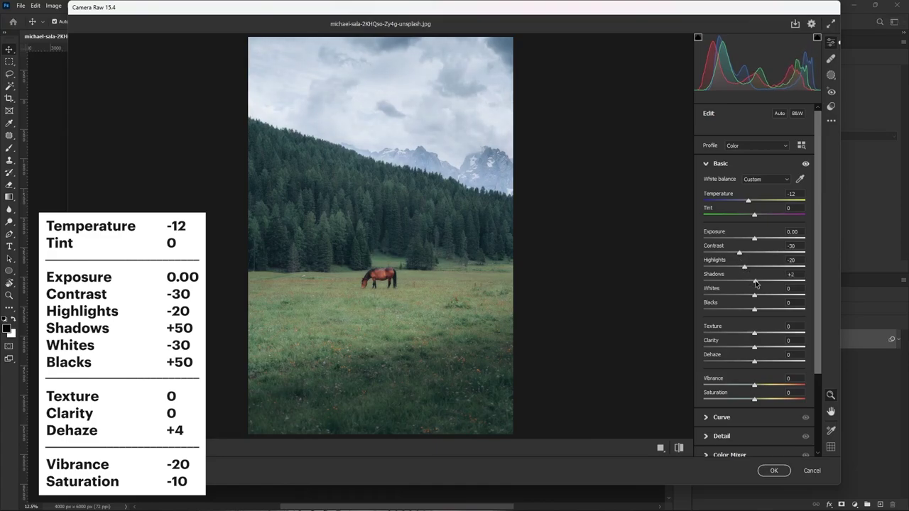
mouse_move(754, 282)
mouse_down()
mouse_move(779, 283)
mouse_move(741, 297)
mouse_move(778, 311)
mouse_up()
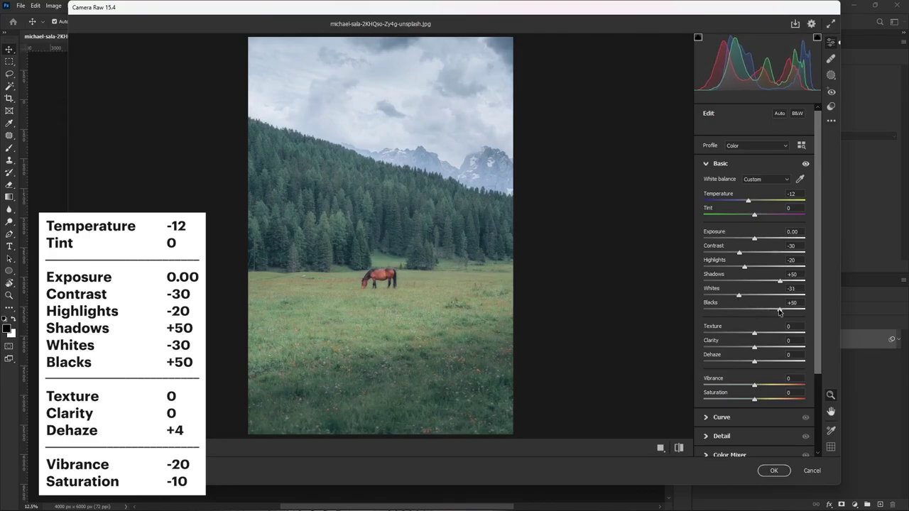
drag(754, 361, 749, 402)
click(707, 164)
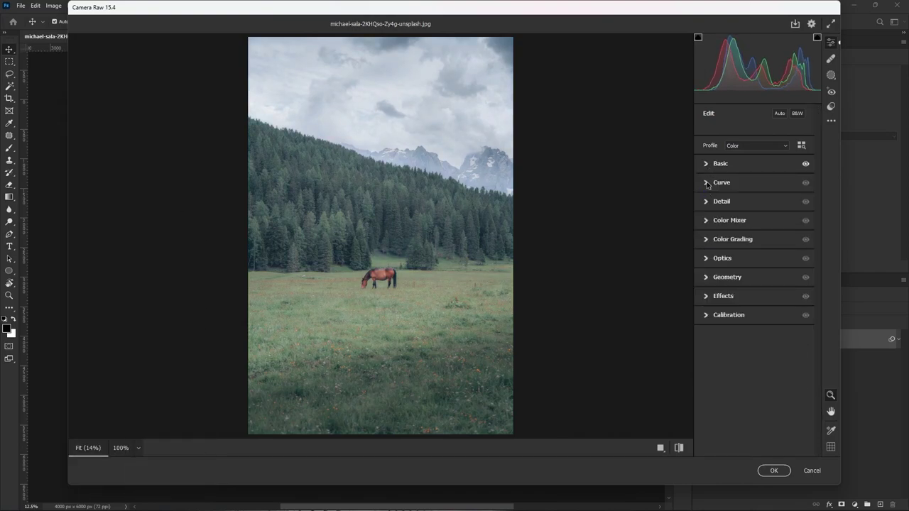
Step: Shape the main tone curve: lower the white point, raise midtones, darken shadows
click(708, 183)
drag(806, 212, 805, 226)
drag(750, 275, 749, 268)
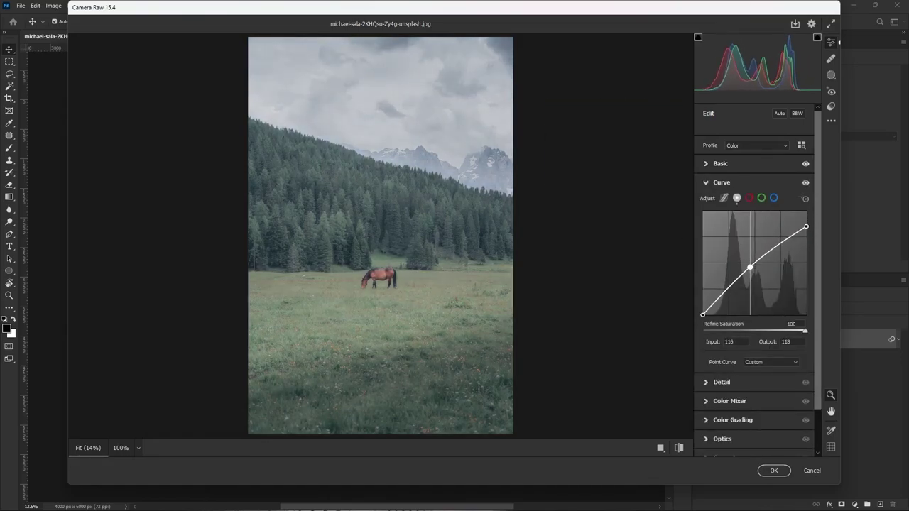
drag(722, 295, 722, 301)
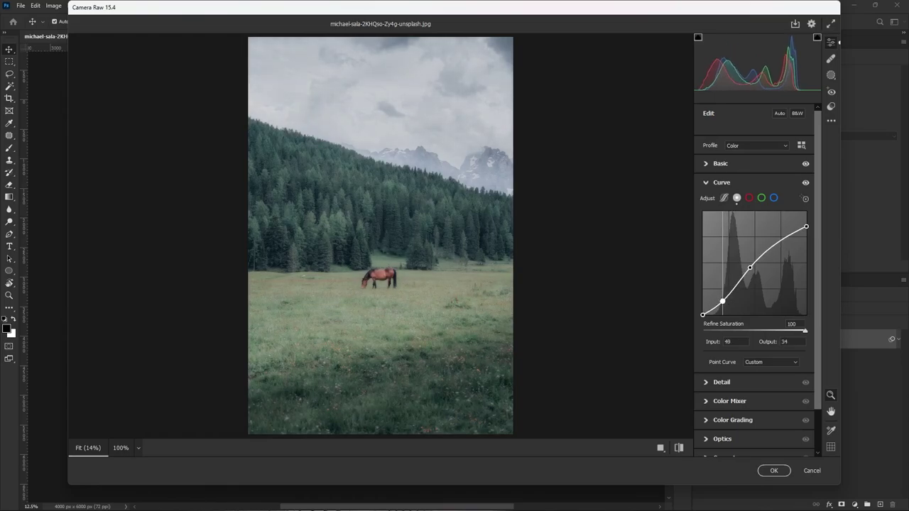
Step: Add a gentle three-point Red channel curve with slightly darker shadows
click(749, 198)
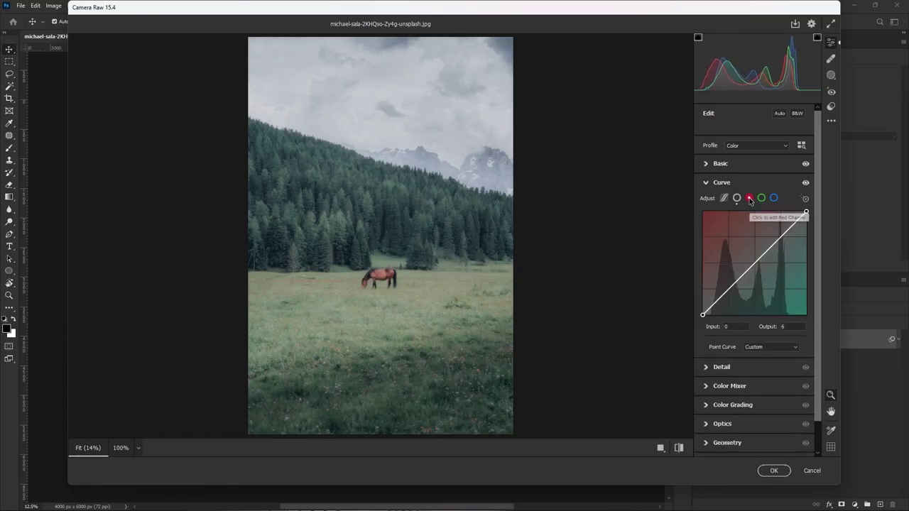
click(781, 237)
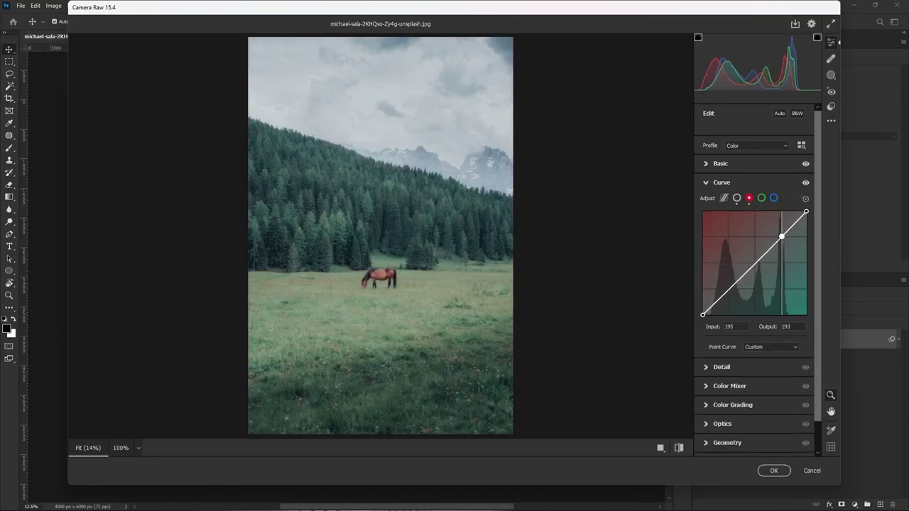
click(754, 262)
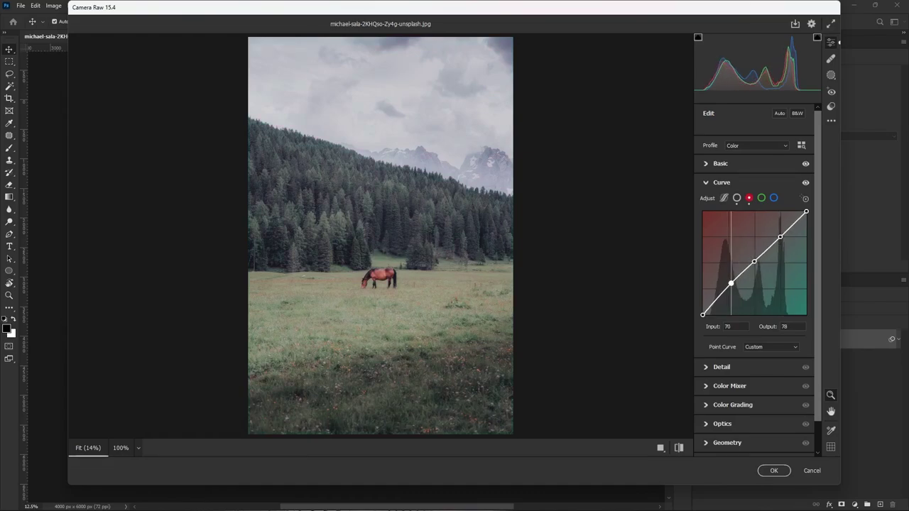
drag(725, 292, 728, 296)
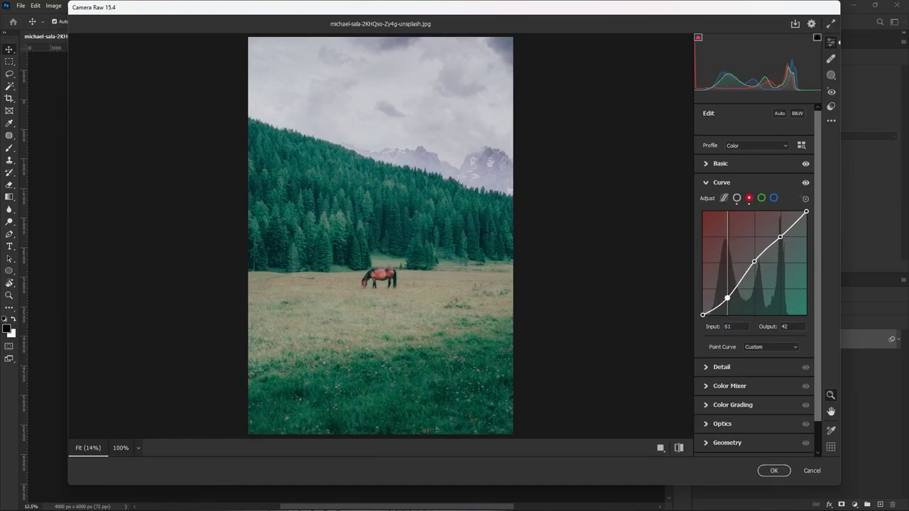
Step: Build a Green channel curve with darkened shadows and a lowered black point
click(761, 198)
click(781, 234)
drag(781, 235, 780, 237)
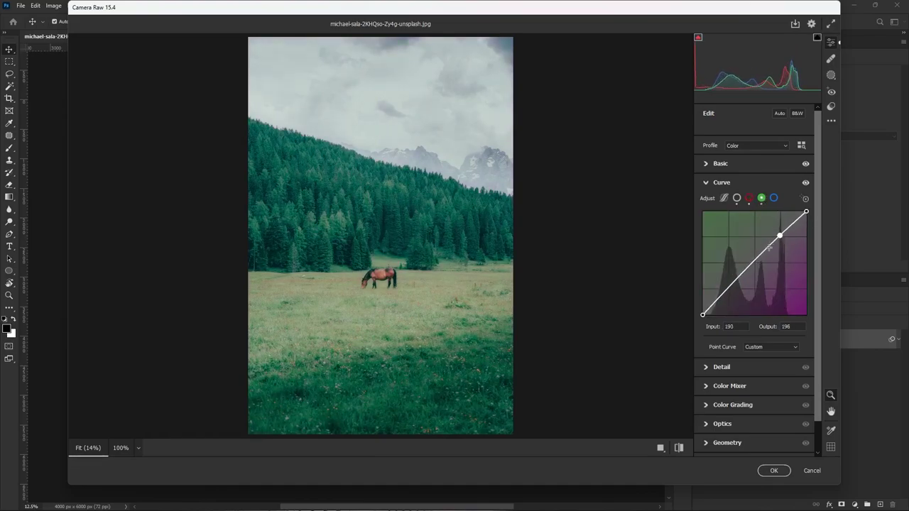
click(753, 263)
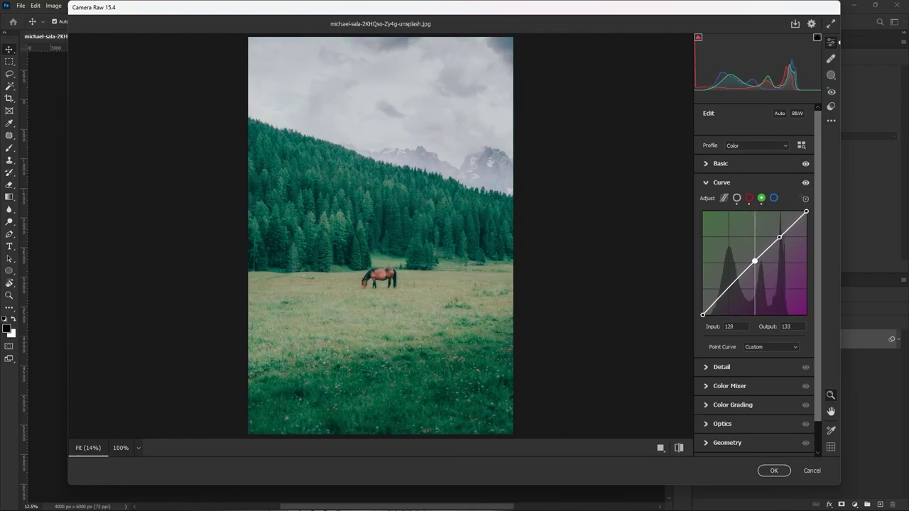
drag(727, 289, 704, 311)
key(Down)
key(Down)
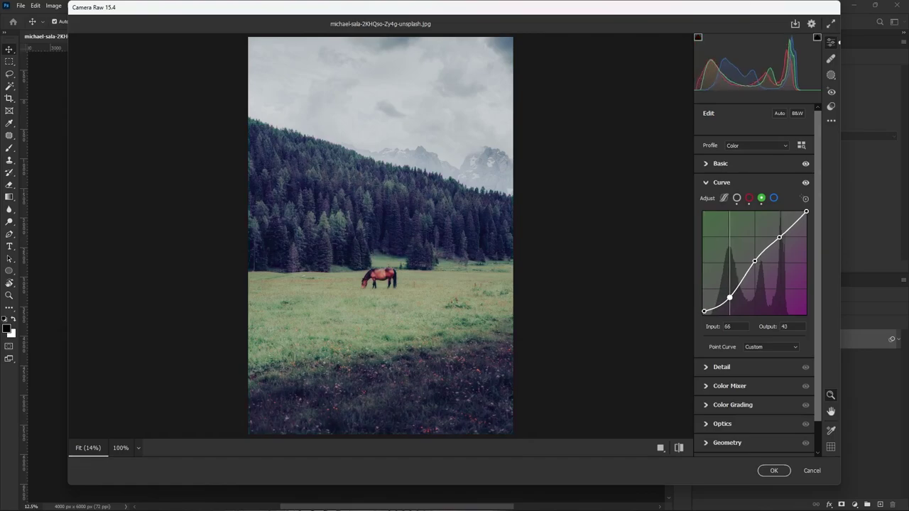
key(Left)
key(Left)
Step: Build a Blue channel curve with darker shadows and a lifted black point
click(773, 198)
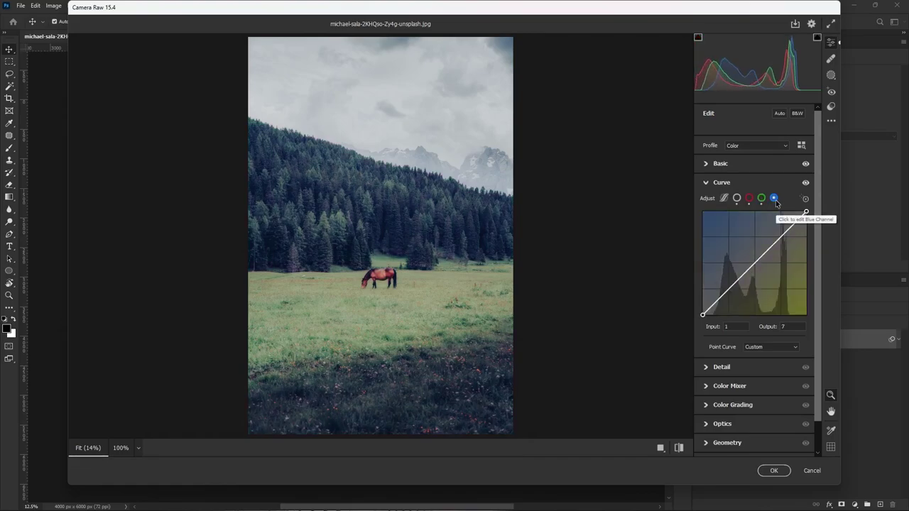
click(759, 257)
drag(759, 257, 754, 261)
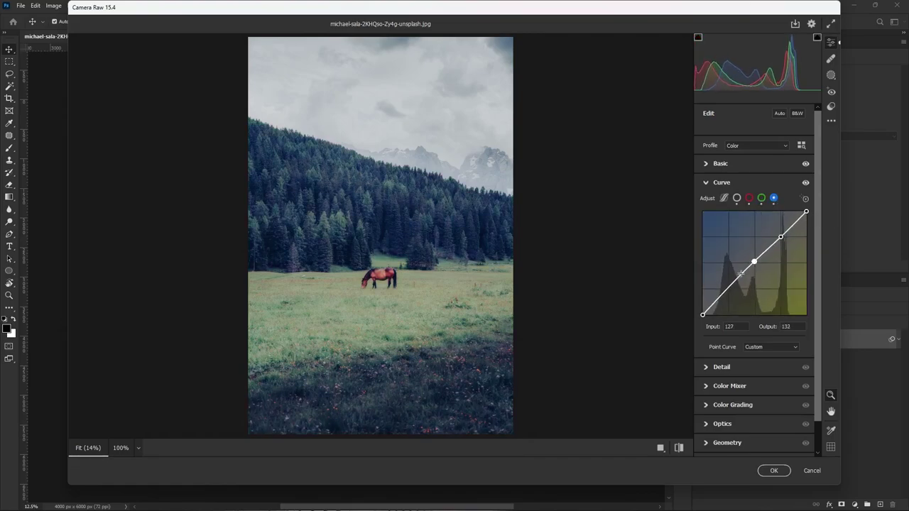
drag(727, 289, 727, 297)
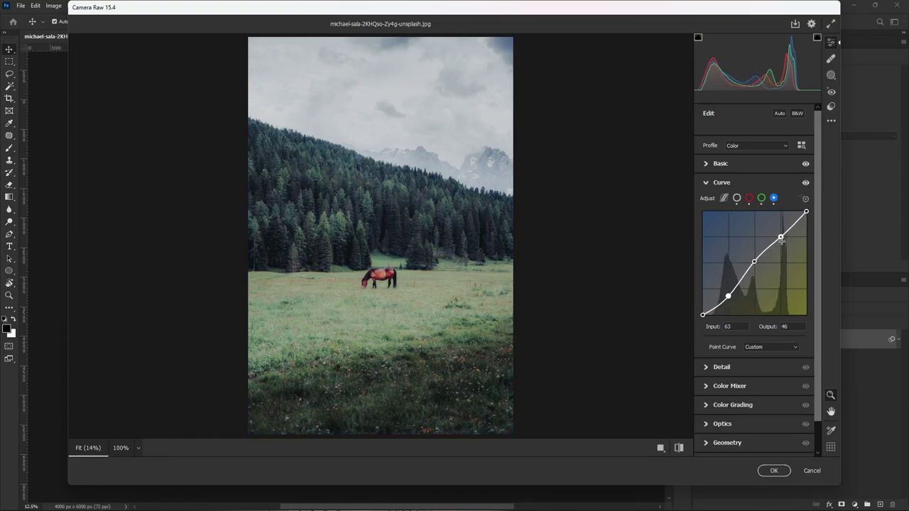
drag(702, 315, 702, 305)
click(728, 295)
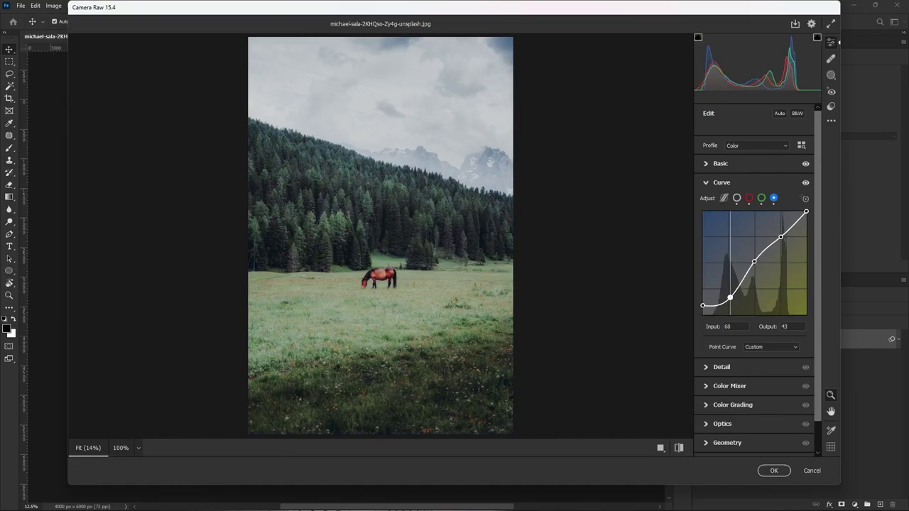
Step: Fine-tune the red and blue curve midpoints, then bring up the Color Mixer
click(761, 198)
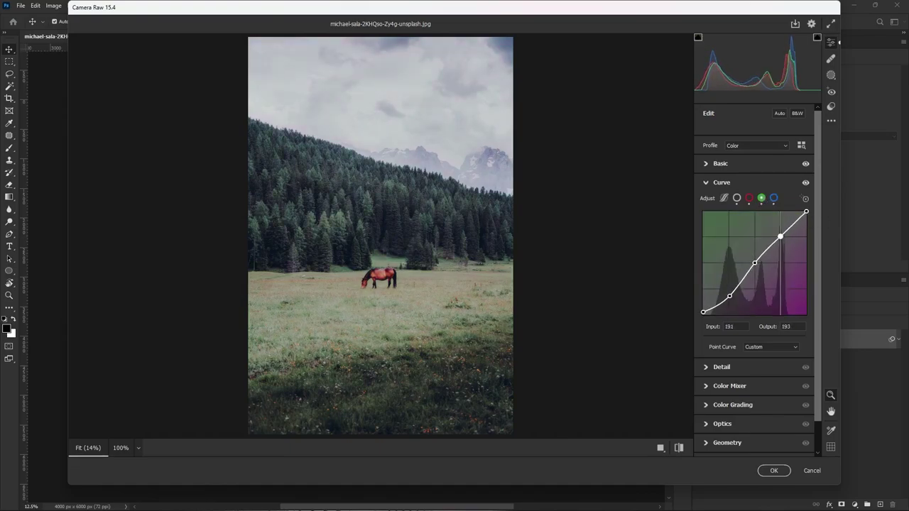
click(748, 198)
drag(754, 262, 755, 264)
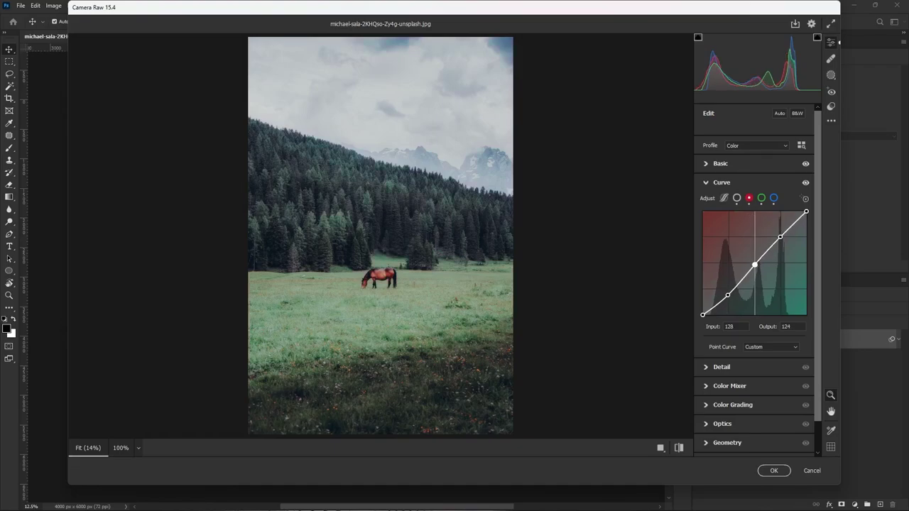
click(729, 295)
click(773, 198)
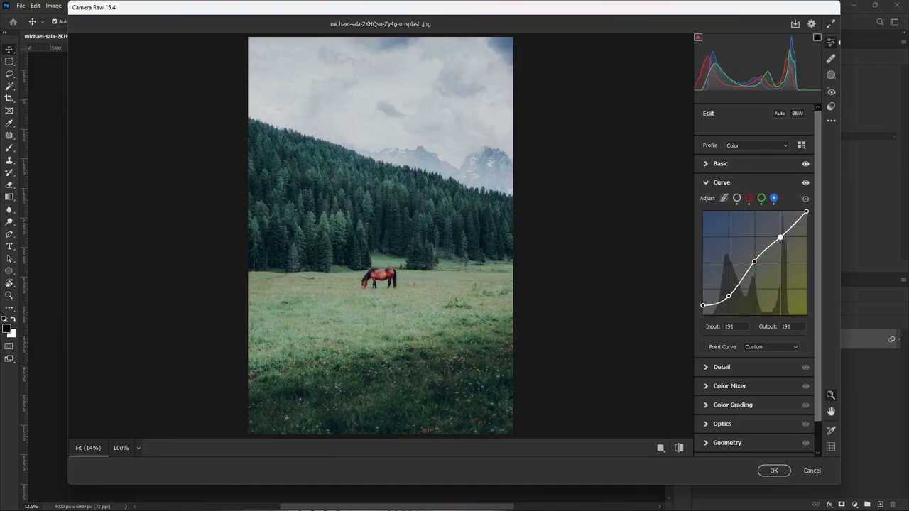
click(754, 263)
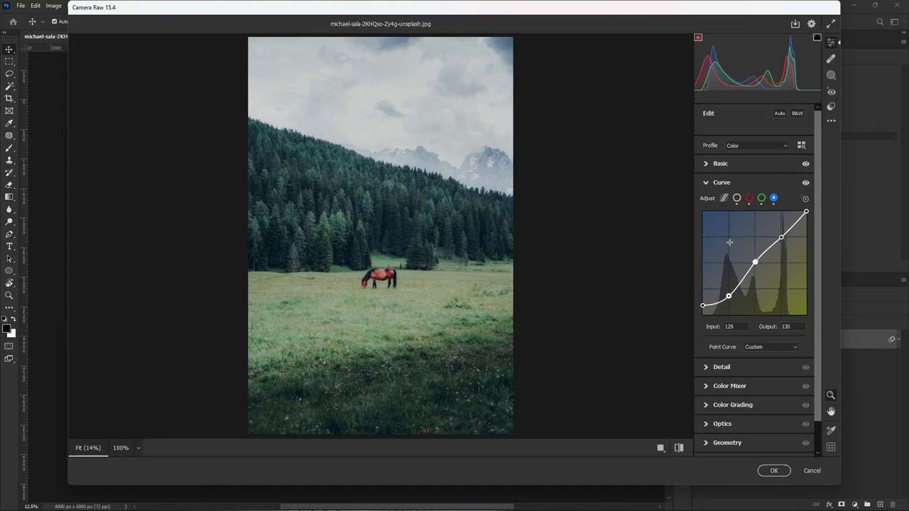
click(706, 183)
click(707, 221)
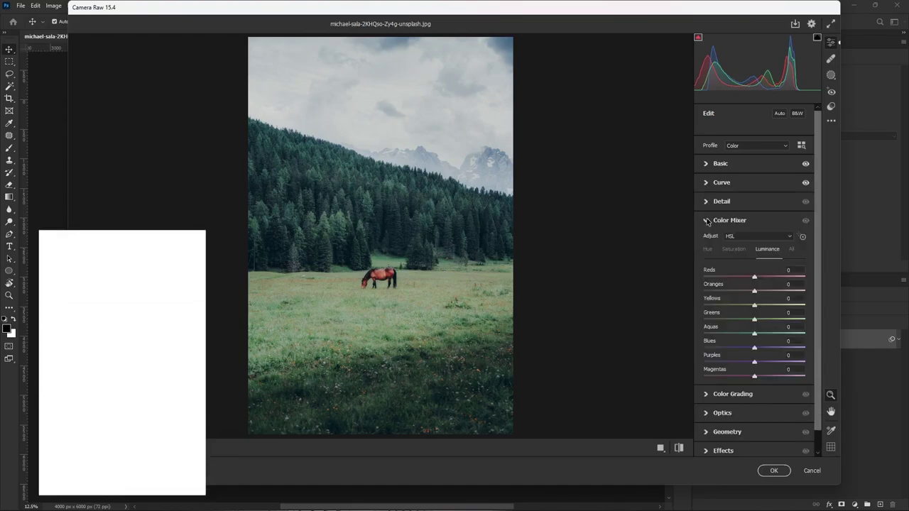
Step: Set Color Mixer hue: Oranges about -10, Greens about +15
click(709, 250)
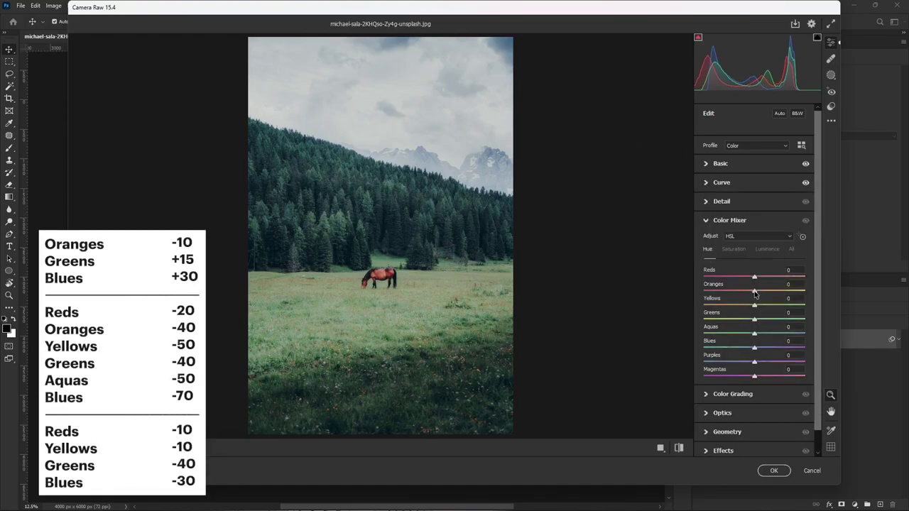
drag(757, 293, 748, 292)
drag(755, 320, 768, 350)
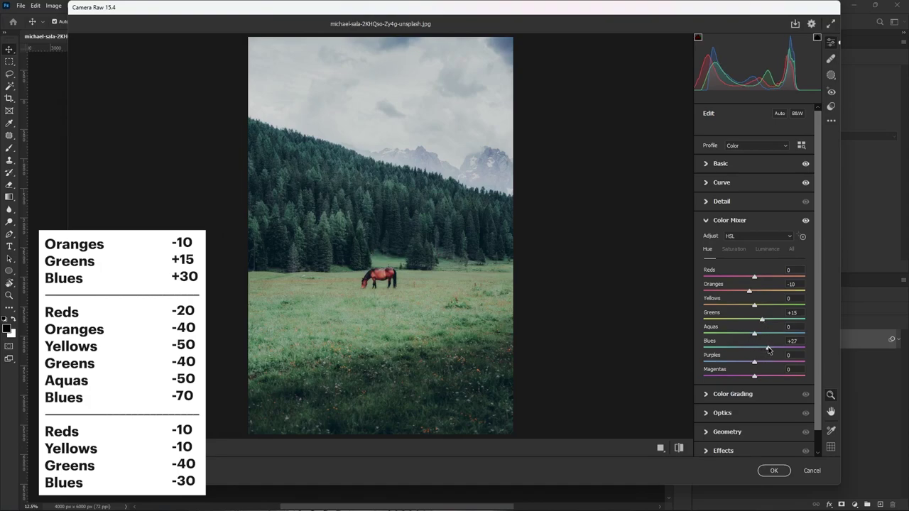
Step: Desaturate Reds to about -20, Greens -40 and Blues -70
click(733, 250)
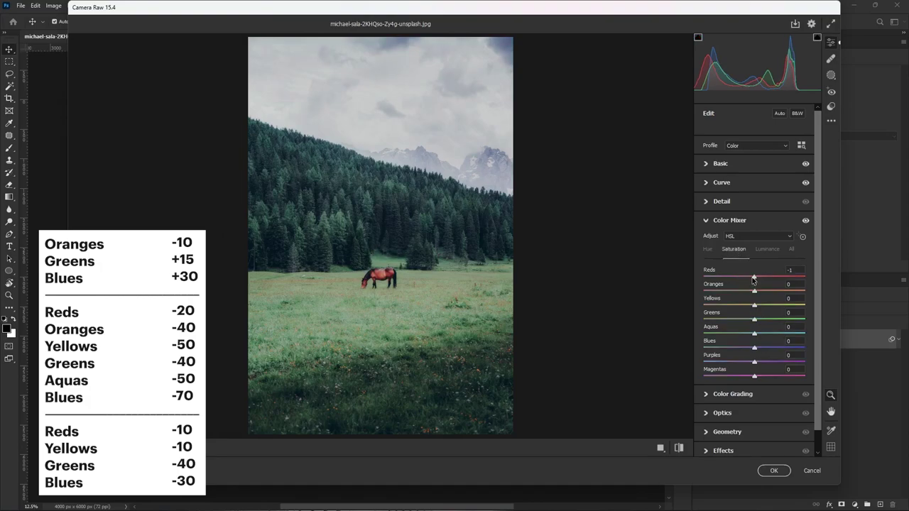
drag(754, 277, 727, 306)
mouse_move(756, 323)
mouse_down()
mouse_move(733, 323)
mouse_move(732, 334)
mouse_up()
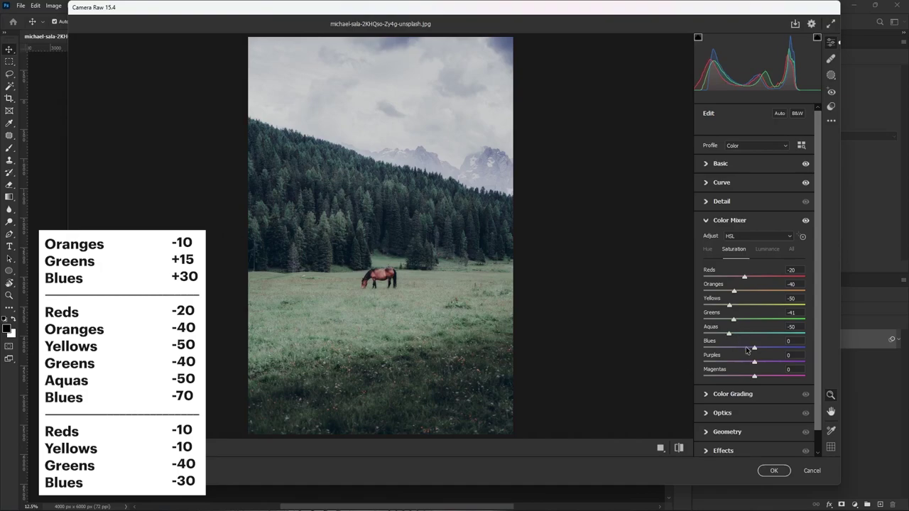
drag(747, 349, 718, 347)
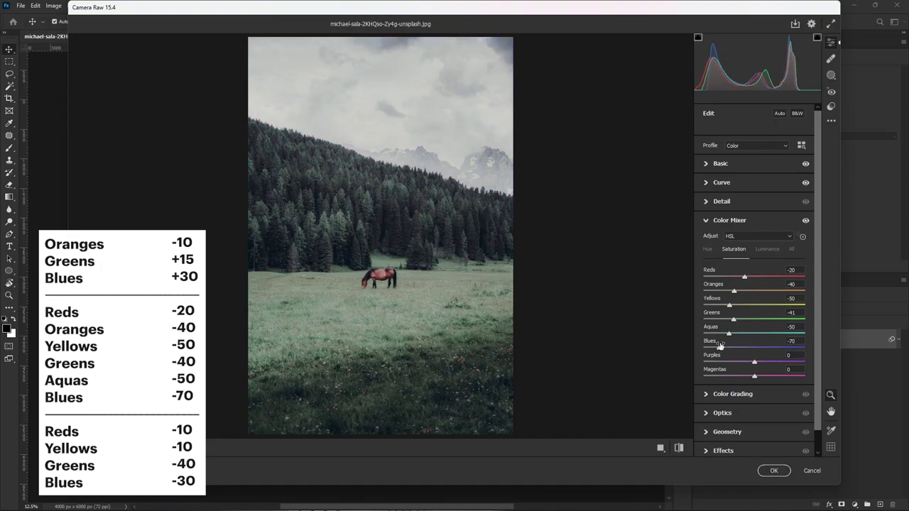
Step: Darken luminance of Reds and Yellows to about -10
click(768, 249)
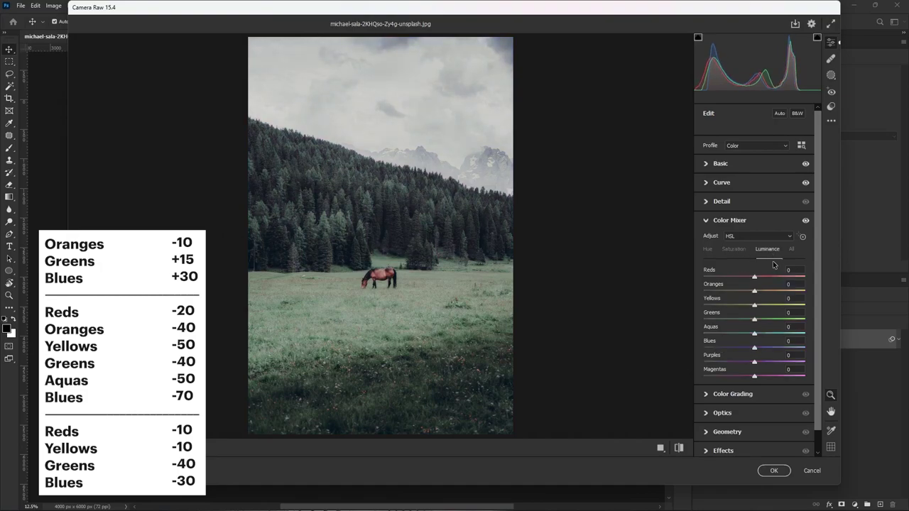
drag(747, 279, 750, 282)
mouse_move(754, 307)
mouse_down()
mouse_move(751, 320)
mouse_move(734, 320)
mouse_move(739, 348)
mouse_up()
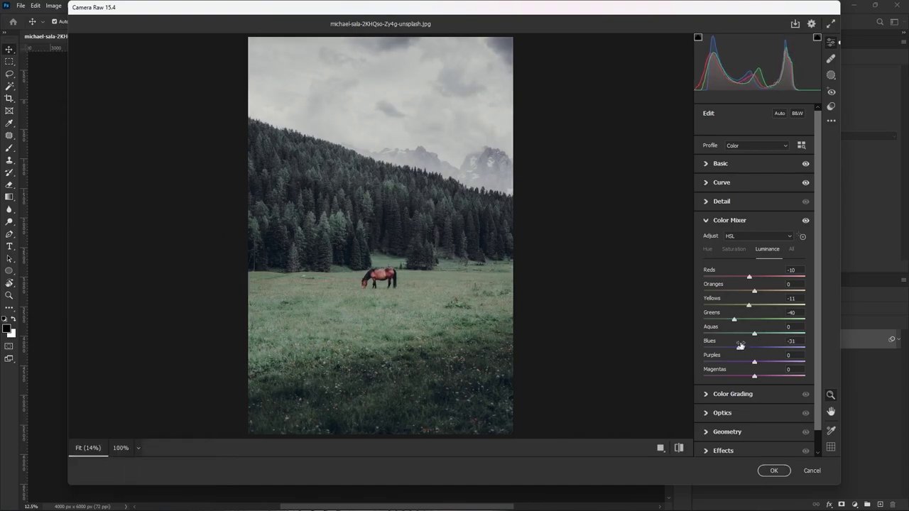
Step: Color Grade shadows warm yellow (hue 48) and highlights cool blue (hue 219), blending 100
click(705, 220)
click(706, 239)
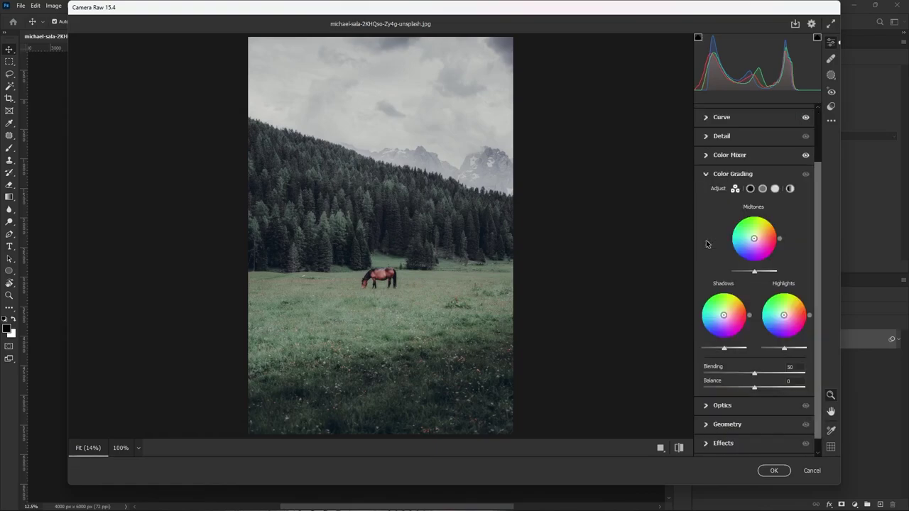
mouse_move(723, 314)
drag(723, 314, 724, 313)
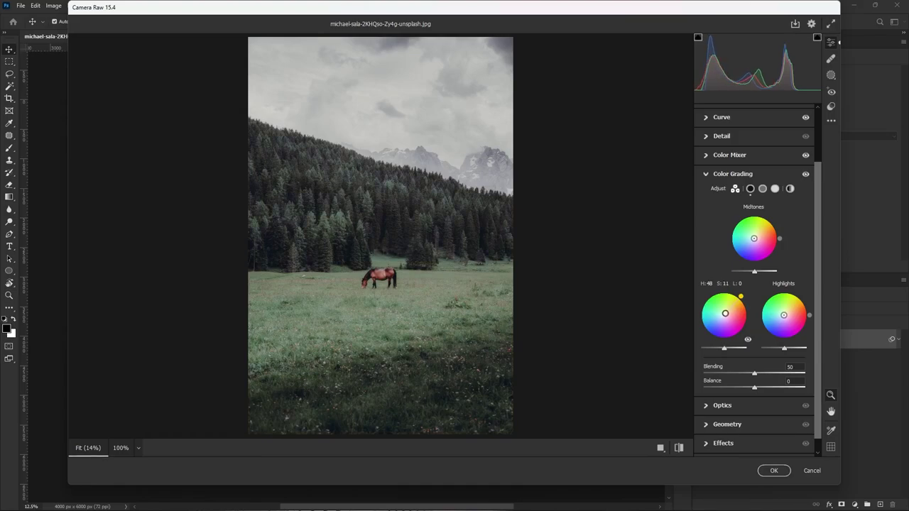
mouse_move(783, 314)
mouse_down()
mouse_move(758, 328)
mouse_move(762, 338)
mouse_up()
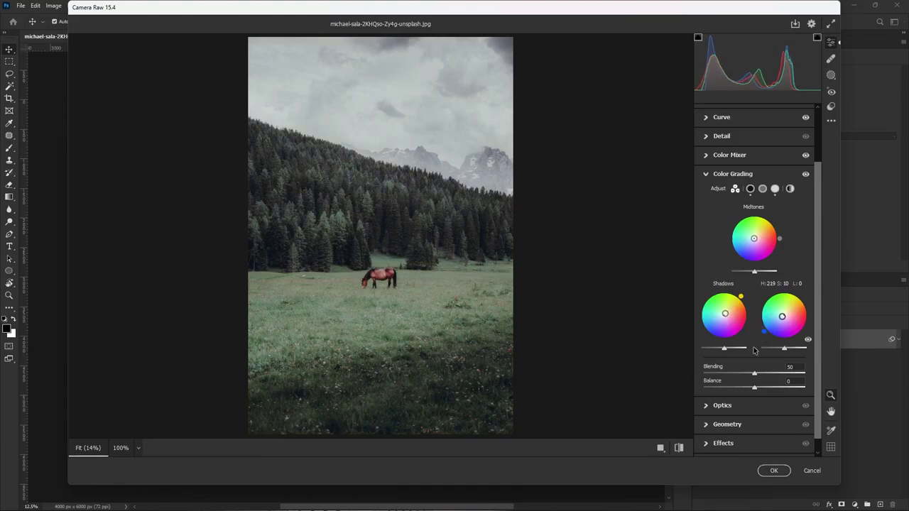
click(705, 180)
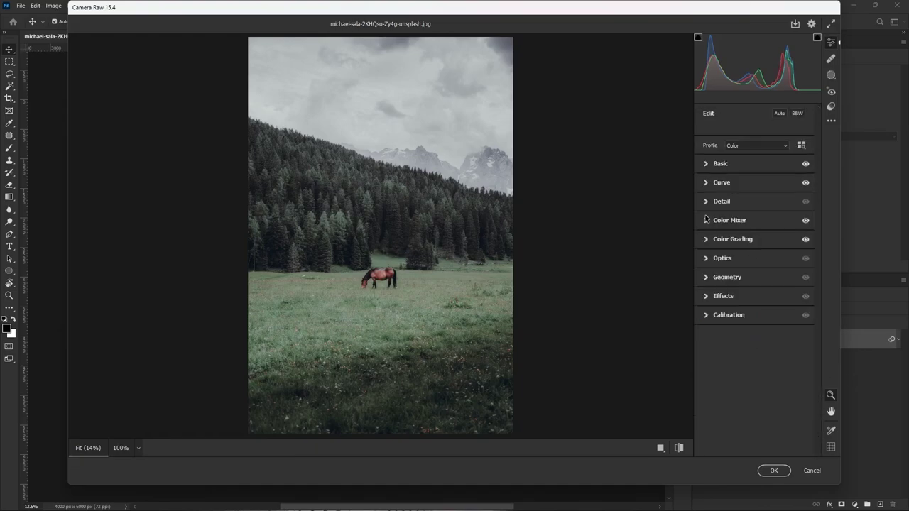
click(707, 240)
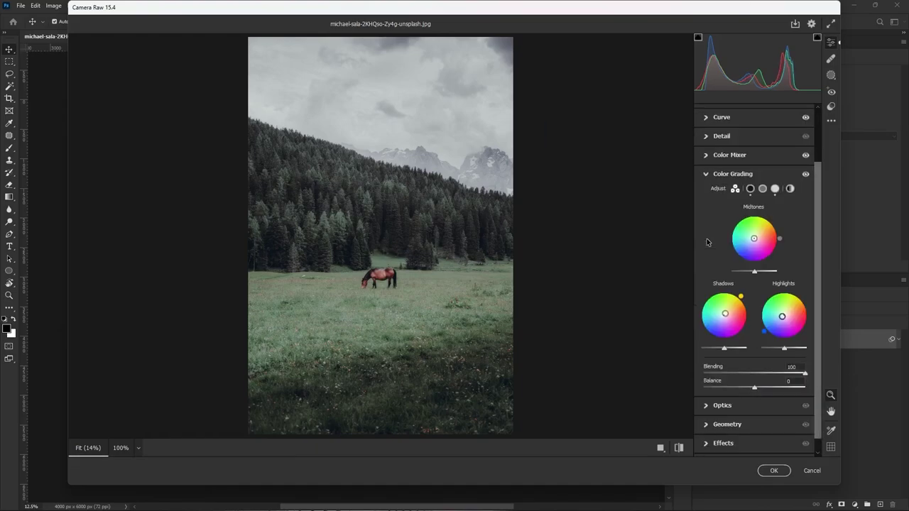
click(706, 175)
Step: Set Calibration primaries: Red +35/+15, Green +25/-5, Blue -31/-20, then compare with the original
click(707, 314)
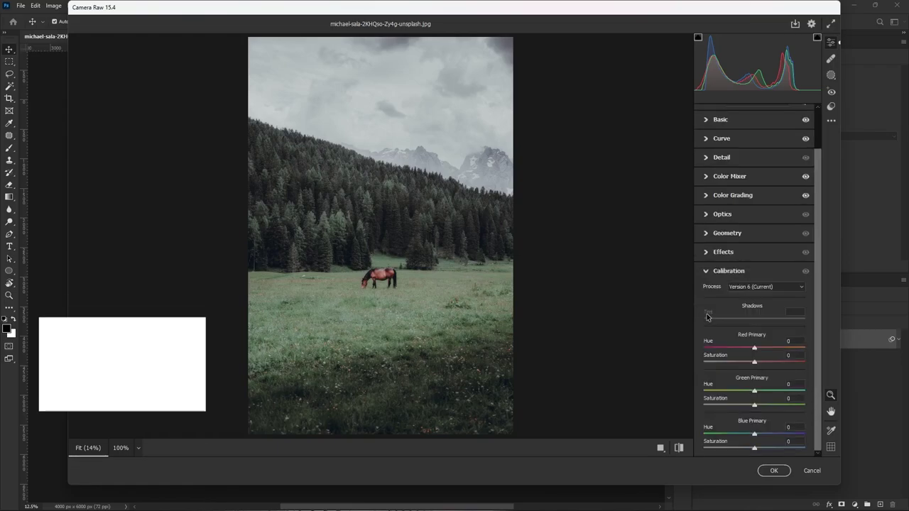
mouse_move(754, 347)
mouse_down()
mouse_move(764, 351)
mouse_move(767, 392)
mouse_move(751, 406)
mouse_up()
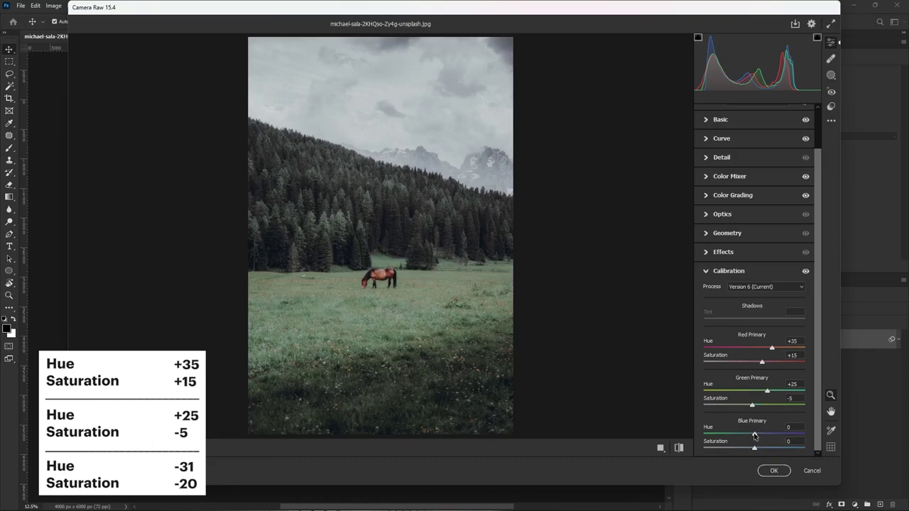
mouse_move(754, 436)
mouse_down()
mouse_move(738, 438)
mouse_move(744, 449)
mouse_up()
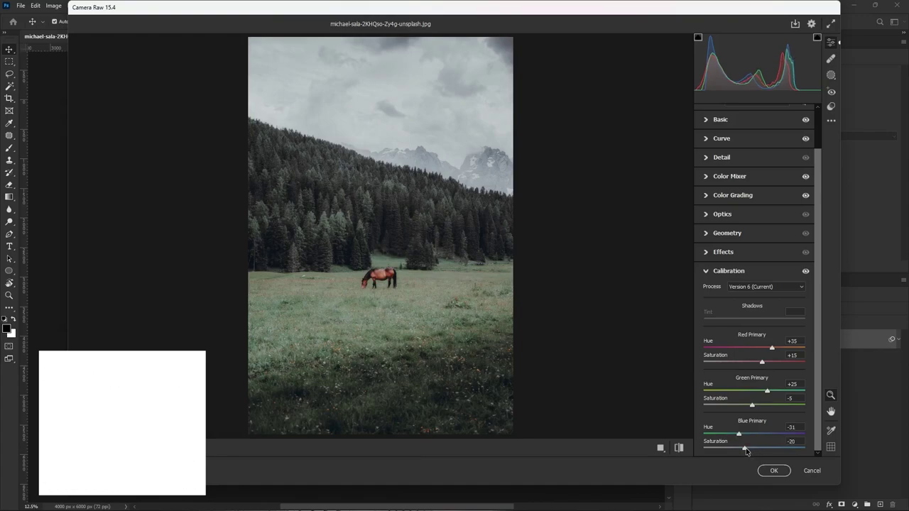
scroll(742, 446, up, 5)
click(678, 447)
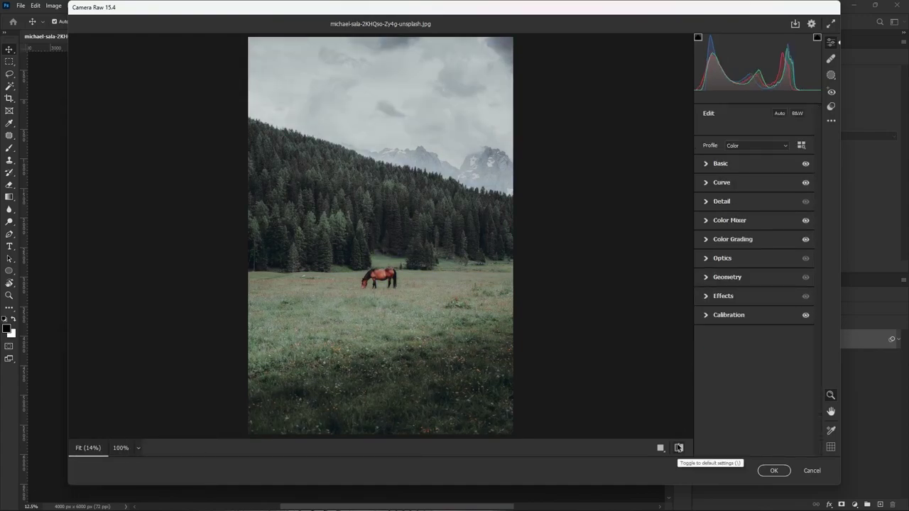
Step: Apply the Camera Raw grade to the Horse layer and open the canal photo
click(773, 470)
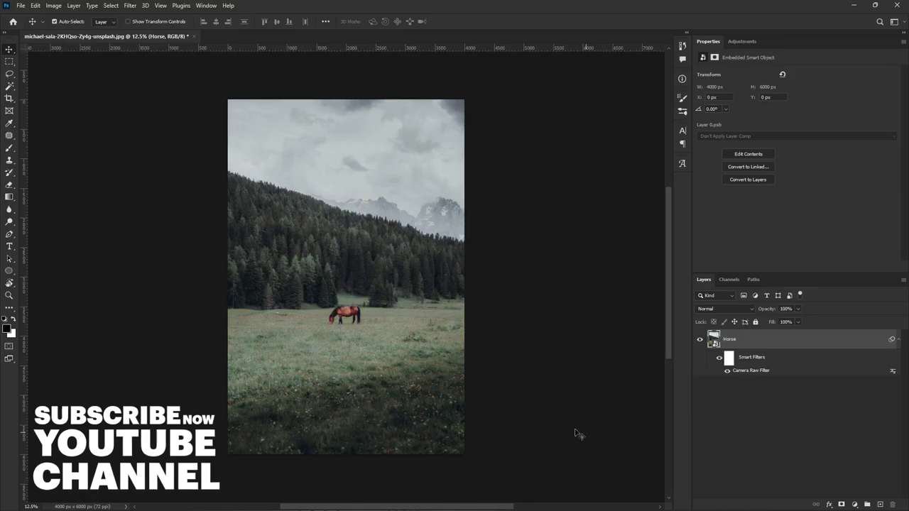
click(13, 22)
click(329, 169)
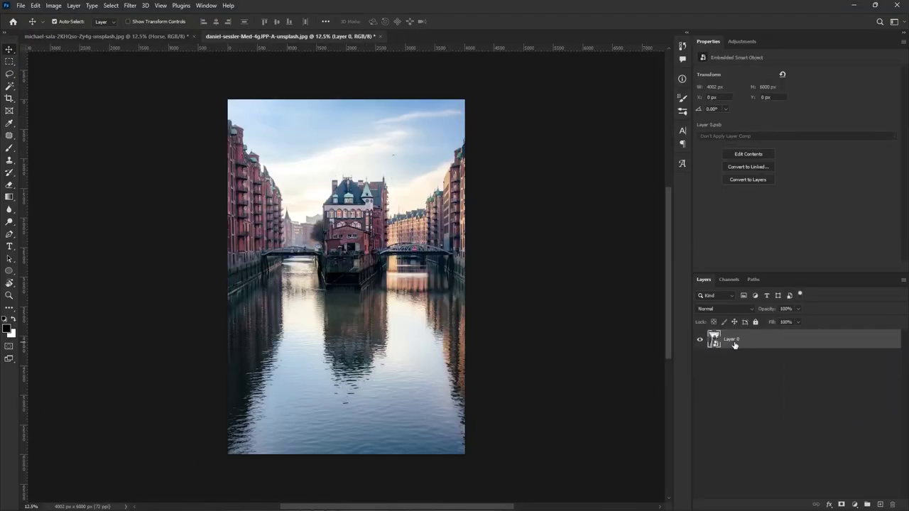
Step: Rename the canal photo's Layer 0 to 'Classic'
double_click(733, 340)
text(Classic)
key(Return)
click(129, 5)
Step: In Camera Raw set Temperature +12, Tint -10, Shadows +50, Blacks +79, Clarity -20, Dehaze -50
click(144, 82)
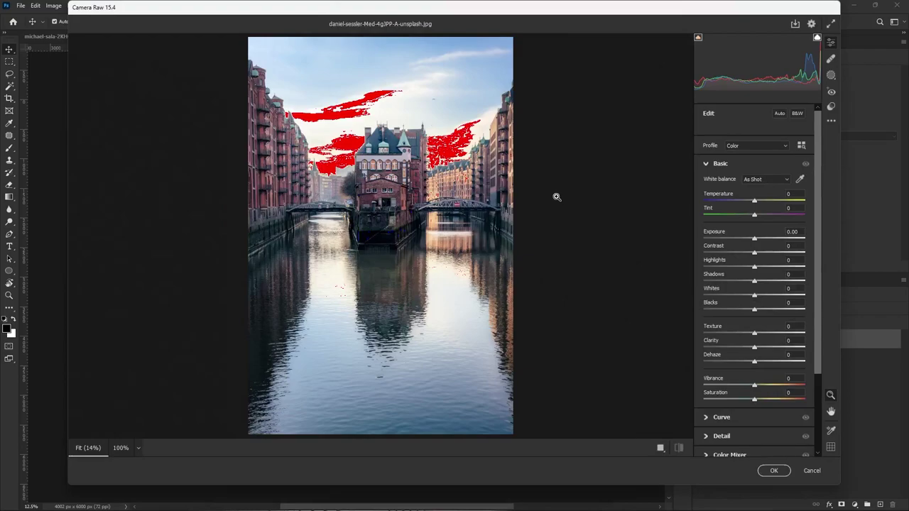
mouse_move(754, 201)
mouse_down()
mouse_move(761, 205)
mouse_move(750, 217)
mouse_move(744, 268)
mouse_move(781, 287)
mouse_move(745, 299)
mouse_move(797, 312)
mouse_up()
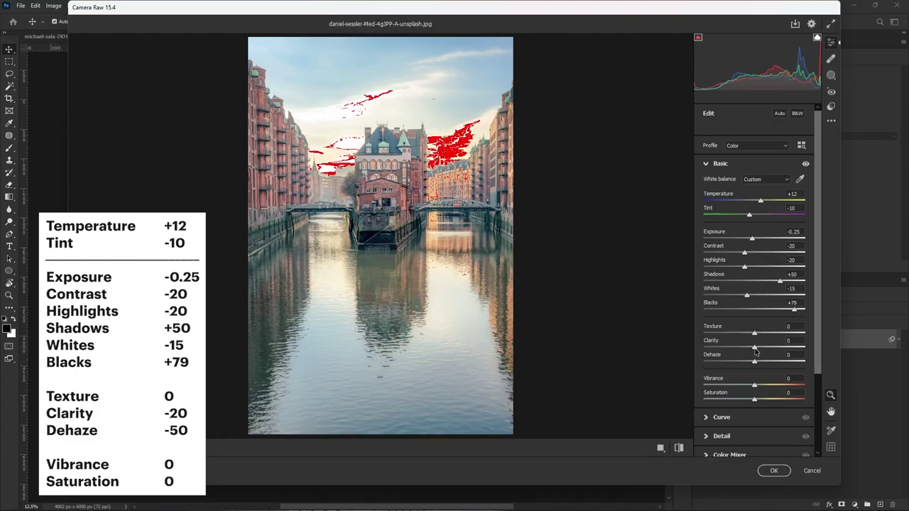
drag(754, 347, 746, 348)
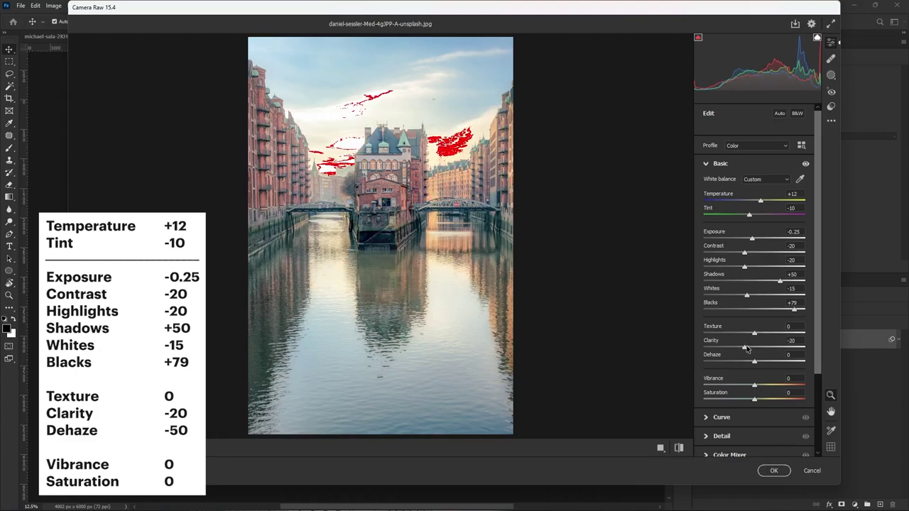
drag(755, 364, 730, 364)
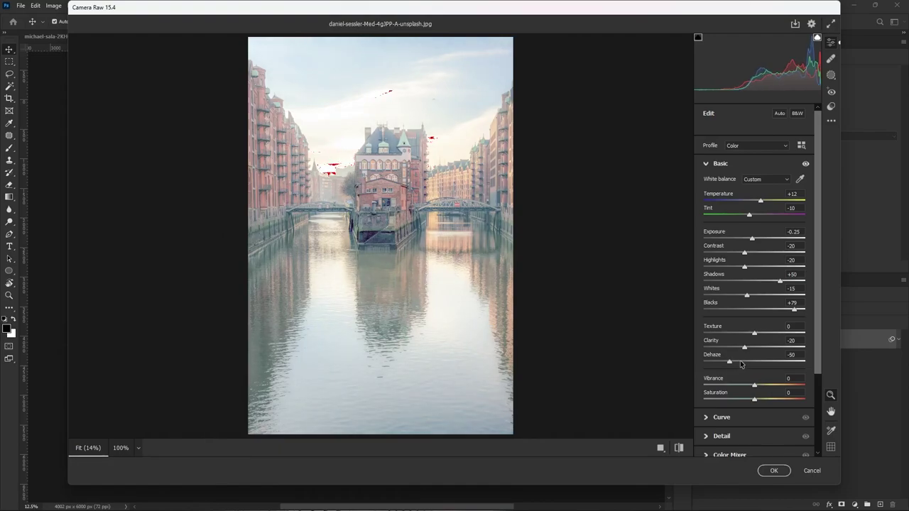
Step: Fade the canal photo's main tone curve: lower the white point, raise midtones
click(707, 164)
click(706, 183)
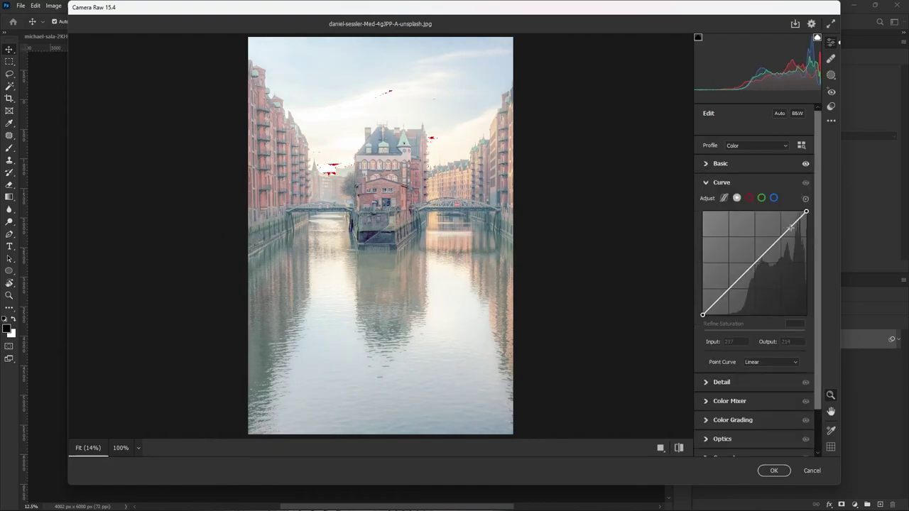
drag(806, 211, 806, 232)
drag(752, 274, 753, 269)
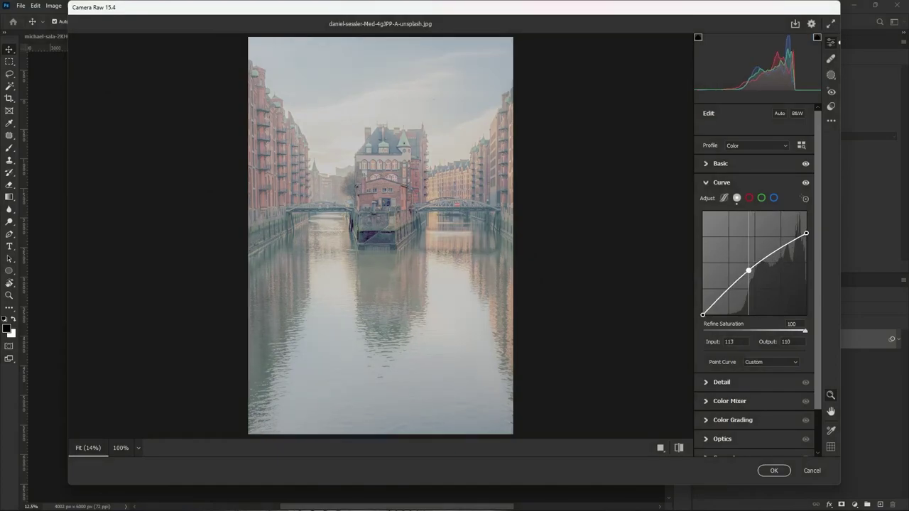
Step: Add Red and Green channel curves with darkened shadows
click(749, 198)
click(780, 236)
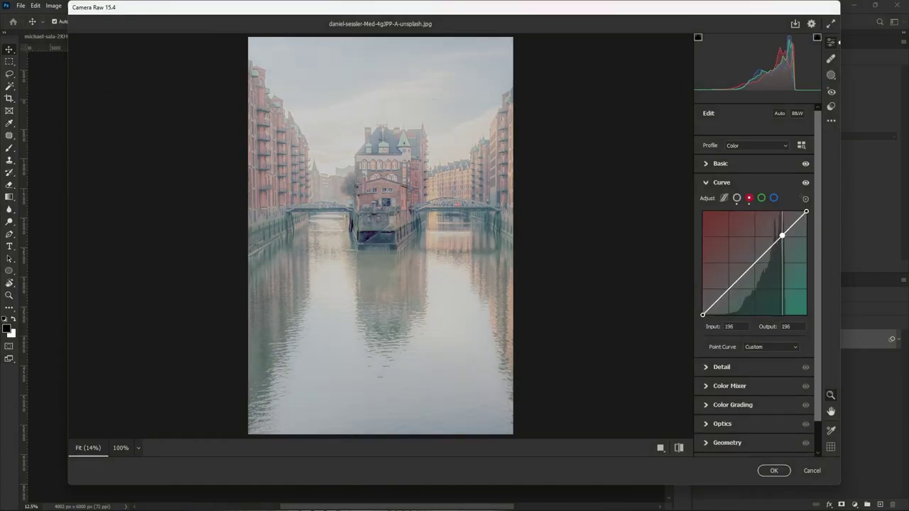
click(757, 260)
drag(722, 295, 722, 301)
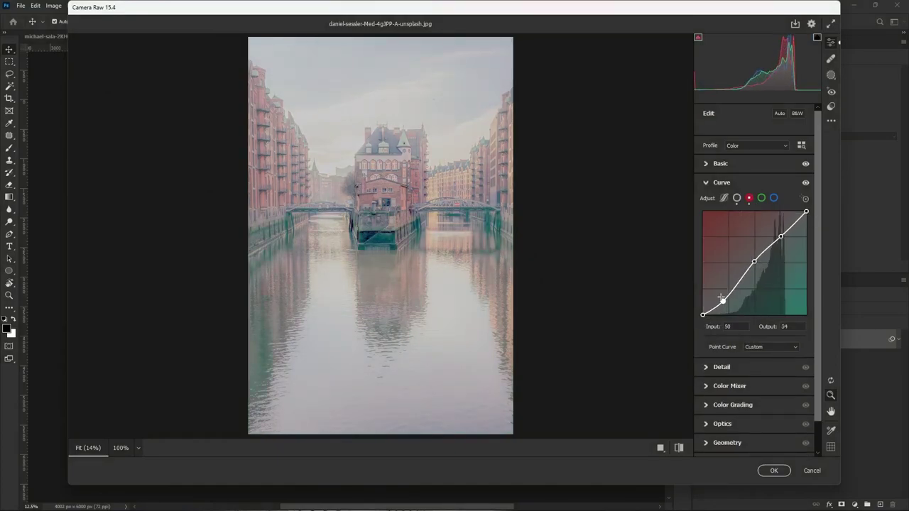
click(762, 198)
click(780, 237)
click(754, 262)
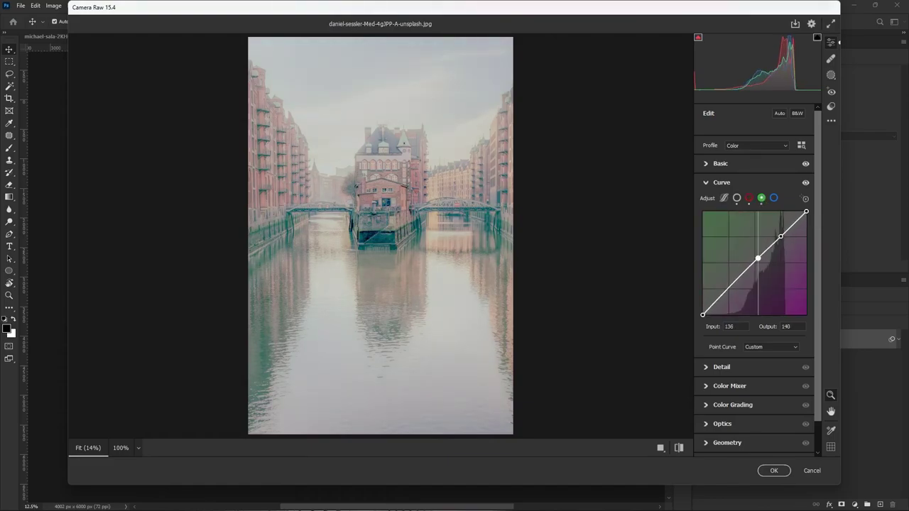
drag(721, 295, 721, 303)
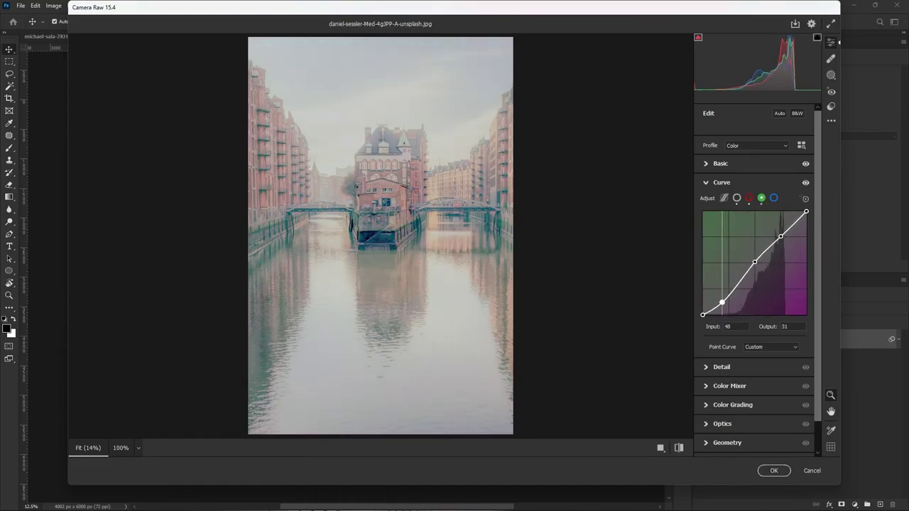
Step: Add a Blue channel curve with darkened shadows, then bring up Color Mixer hue
click(773, 198)
click(780, 236)
click(754, 263)
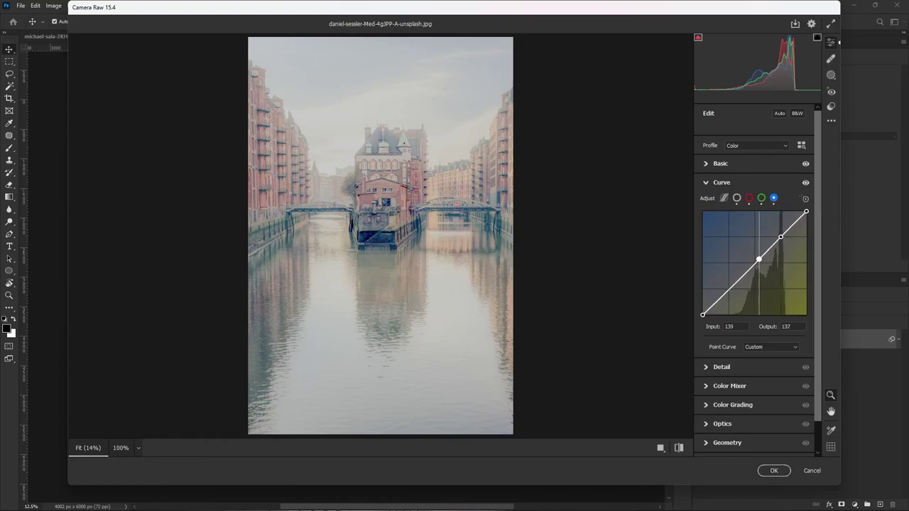
drag(722, 296, 721, 299)
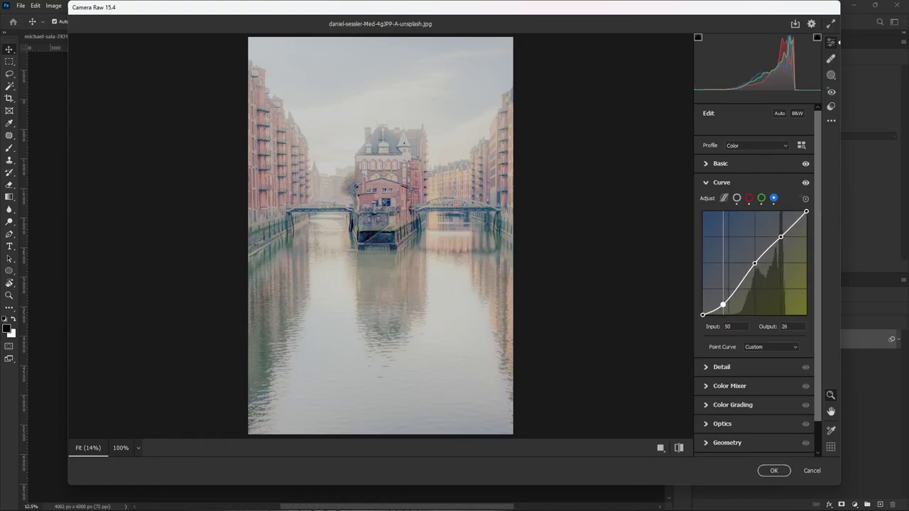
click(707, 183)
click(706, 221)
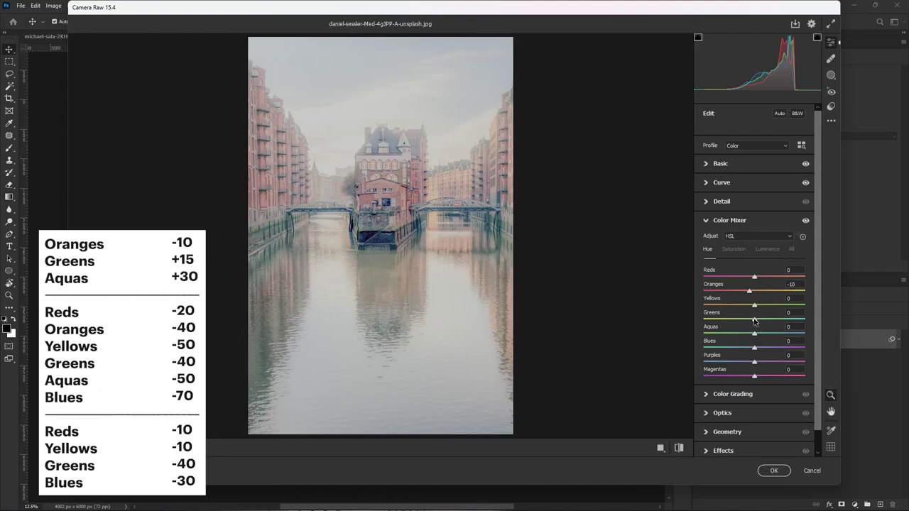
Step: Shift the canal photo's Greens hue to +15 and desaturate Reds -20 through Blues -70
drag(754, 321, 768, 336)
click(734, 250)
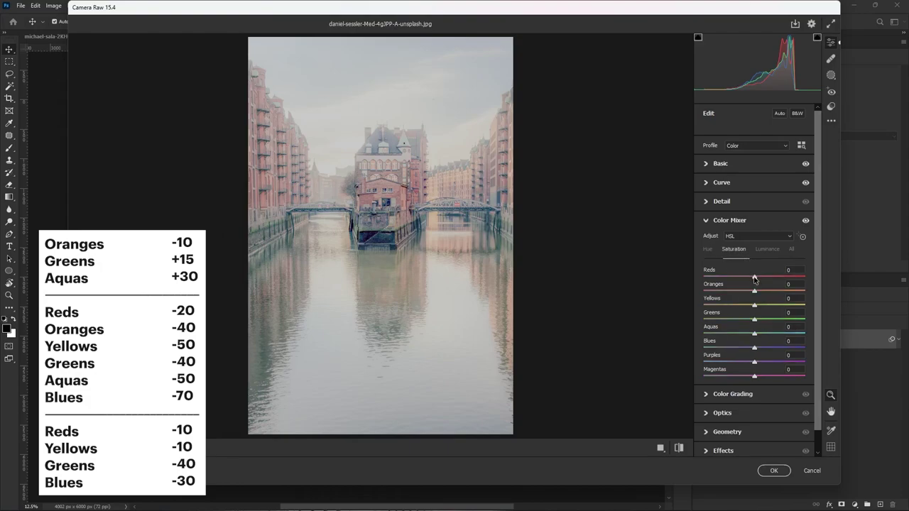
drag(754, 279, 738, 291)
mouse_move(752, 307)
mouse_down()
mouse_move(734, 307)
mouse_move(739, 321)
mouse_up()
drag(754, 334, 727, 337)
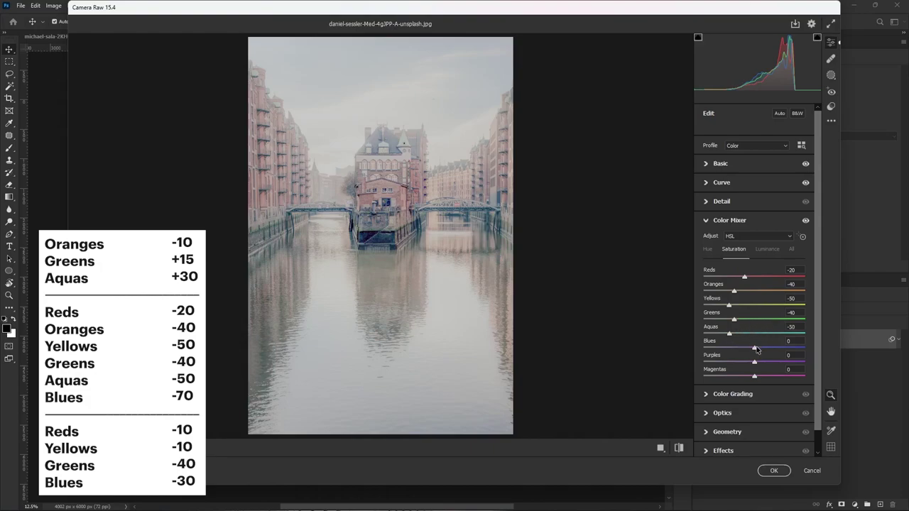
drag(754, 348, 717, 353)
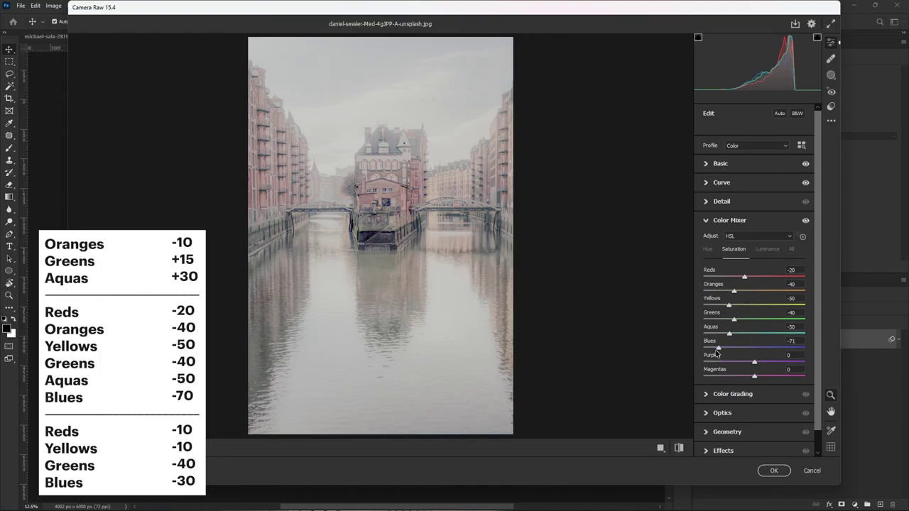
Step: Darken luminance: Reds -10, Yellows -10, Greens -40, Blues -30
click(768, 249)
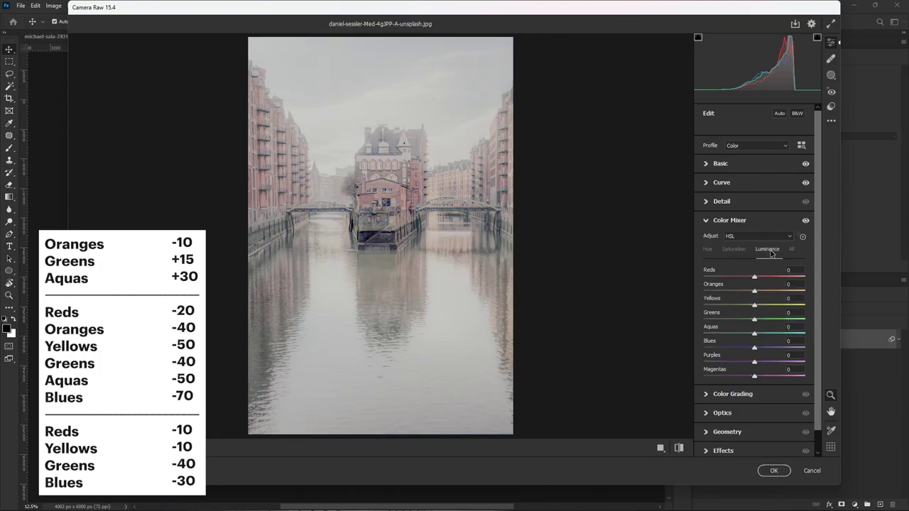
mouse_move(758, 279)
mouse_down()
mouse_move(745, 280)
mouse_move(750, 306)
mouse_up()
drag(754, 320, 739, 321)
drag(754, 347, 739, 349)
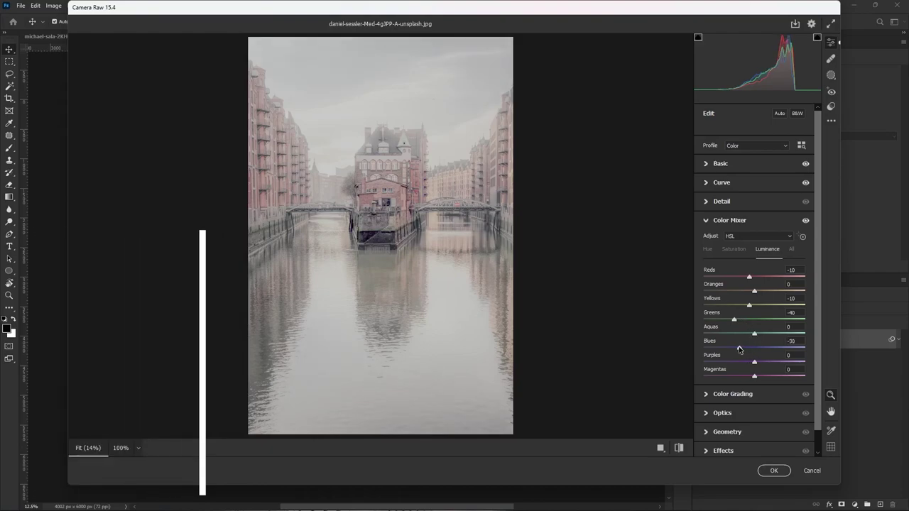
Step: In Color Grading, tint the canal photo's shadows warm orange and highlights cool, blending 100
click(707, 221)
click(707, 241)
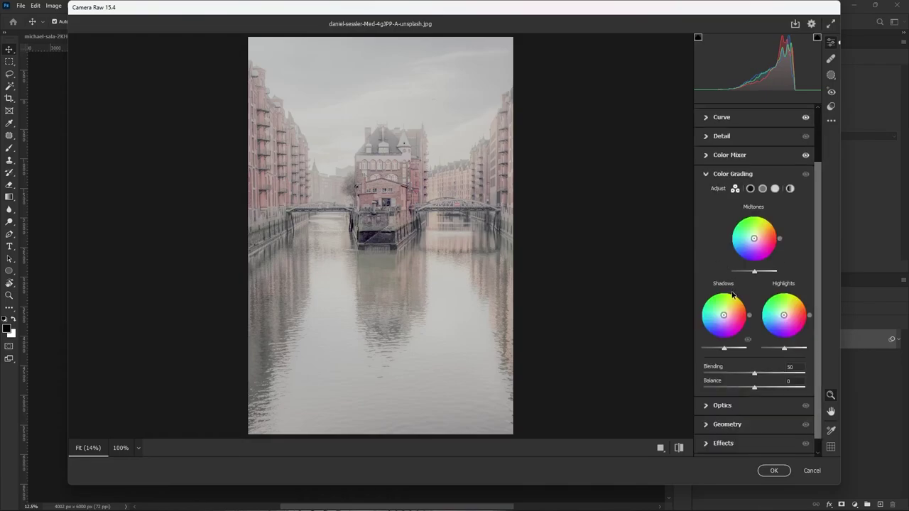
drag(725, 317, 724, 313)
mouse_move(738, 305)
mouse_down()
mouse_move(782, 316)
mouse_move(764, 330)
mouse_up()
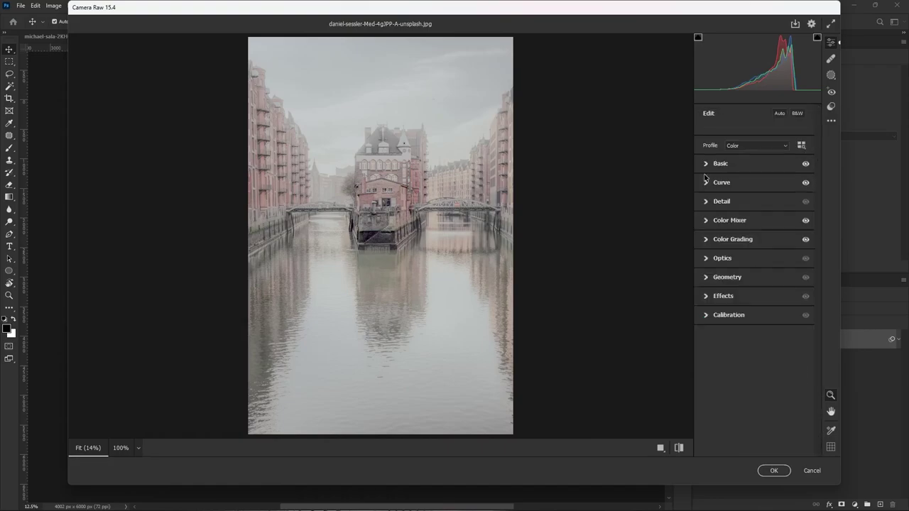
click(706, 176)
click(709, 239)
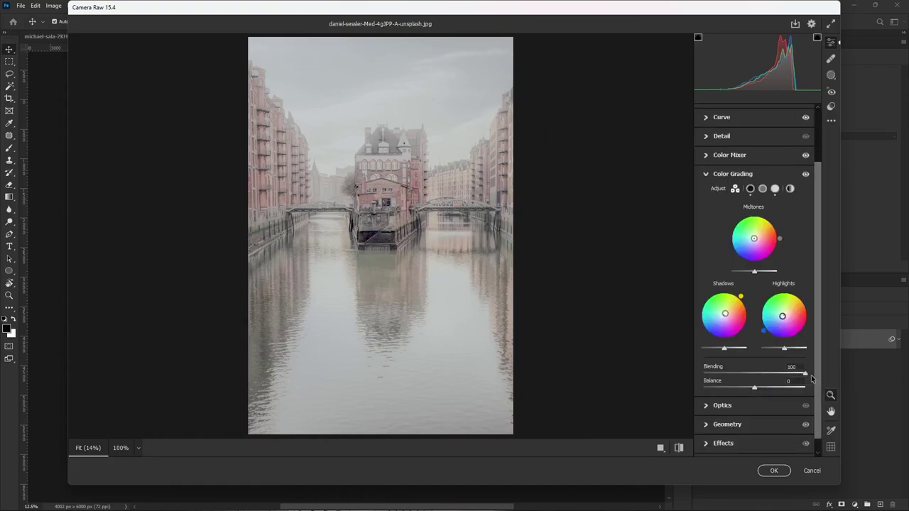
Step: Set the calibration primaries to Red +35/+15, Green +25/-5 and Blue -32/-20
click(707, 176)
click(706, 315)
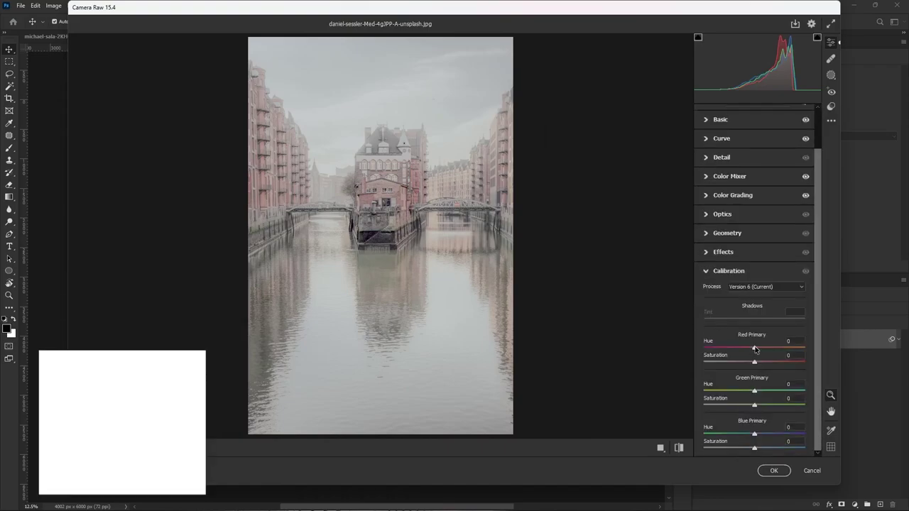
mouse_move(754, 347)
mouse_down()
mouse_move(769, 349)
mouse_move(762, 363)
mouse_up()
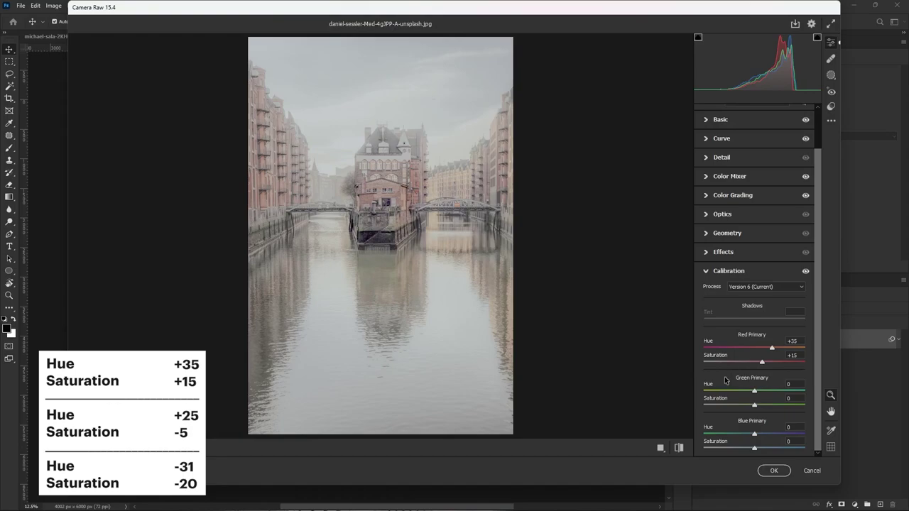
drag(754, 390, 764, 391)
mouse_move(755, 436)
mouse_down()
mouse_move(745, 436)
mouse_move(744, 449)
mouse_up()
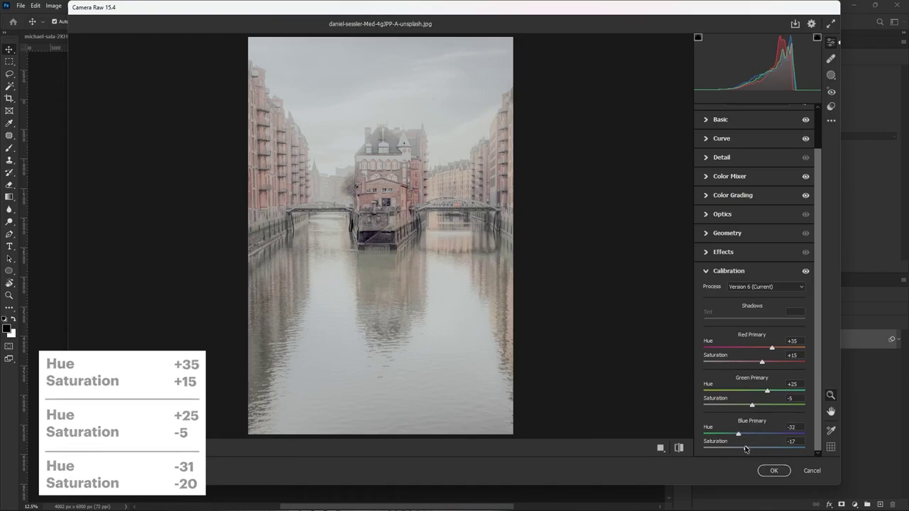
click(678, 448)
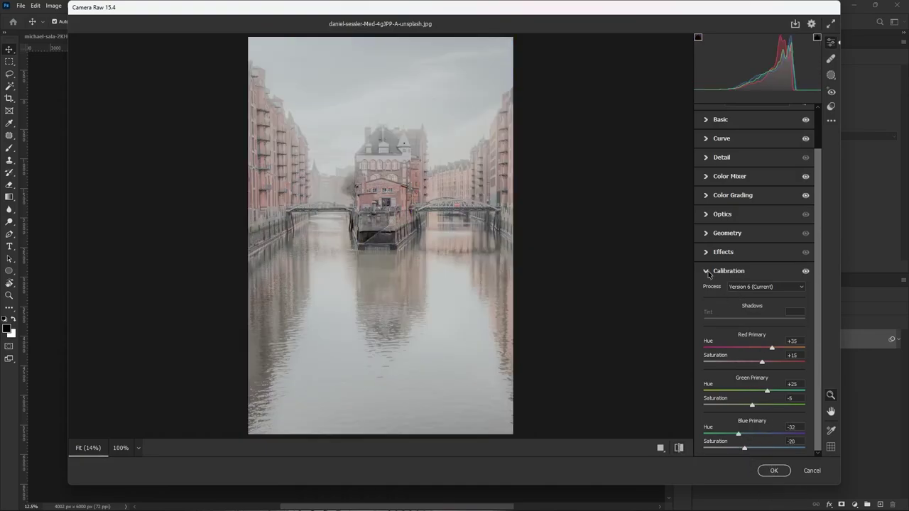
Step: Ease Dehaze slightly in Basic and apply the Camera Raw grade with OK
click(708, 272)
click(720, 164)
drag(729, 364, 729, 366)
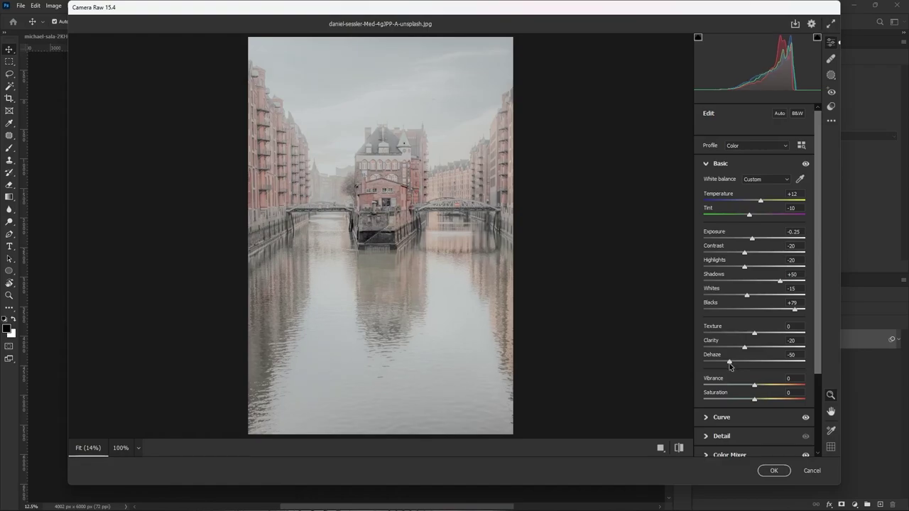
click(774, 471)
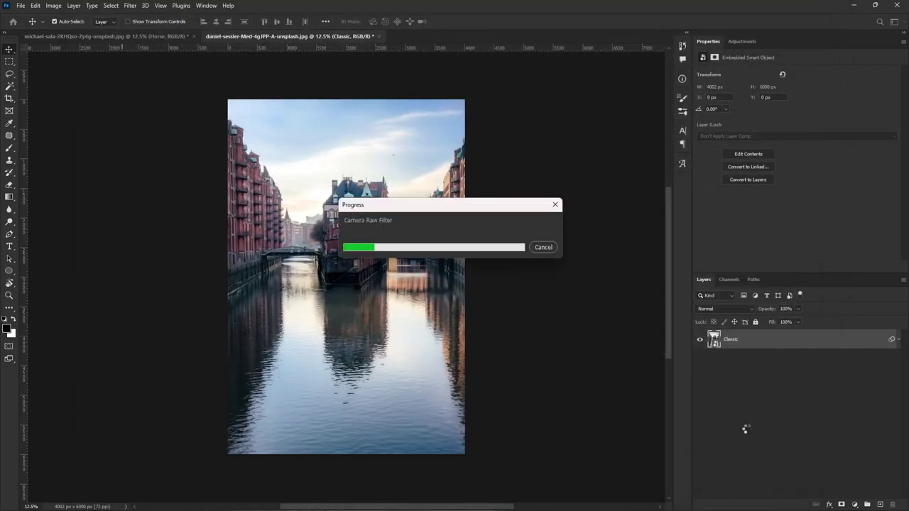
Step: Open the city-street photo from Recent and convert its background into a smart object named 'Street'
click(13, 22)
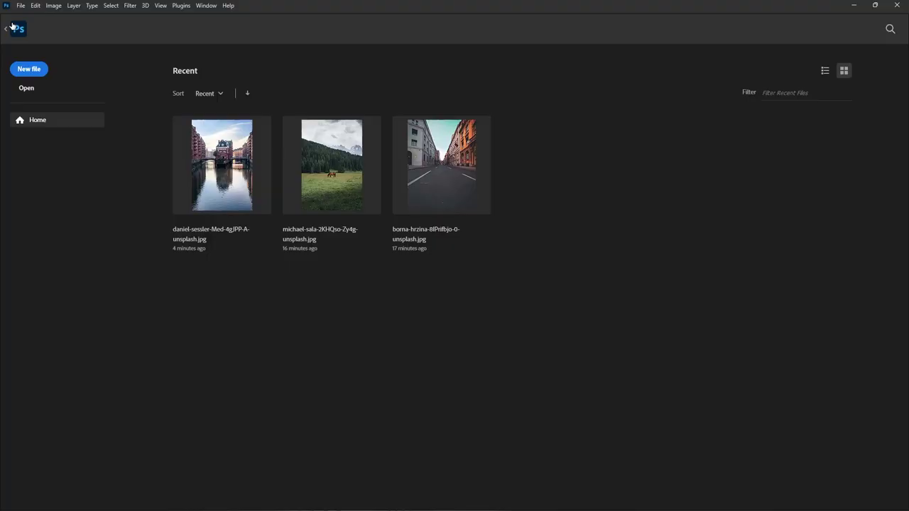
click(433, 183)
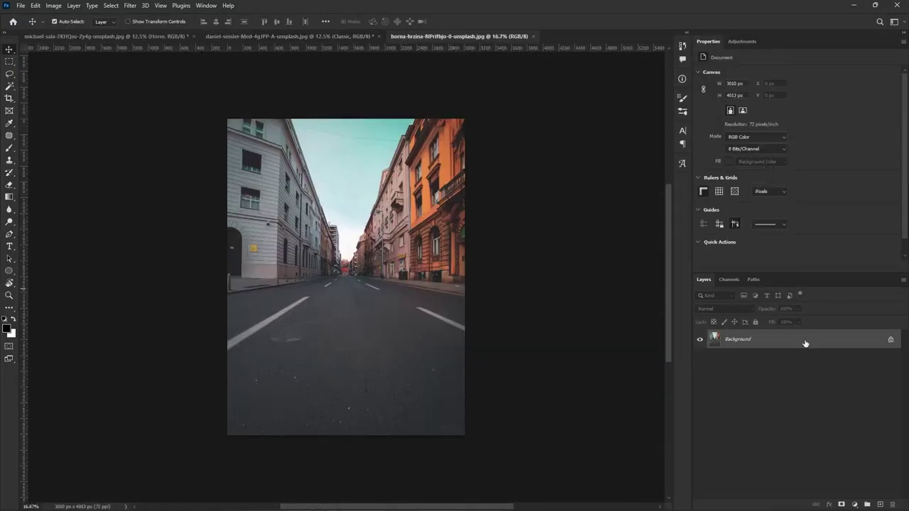
right_click(804, 343)
click(834, 416)
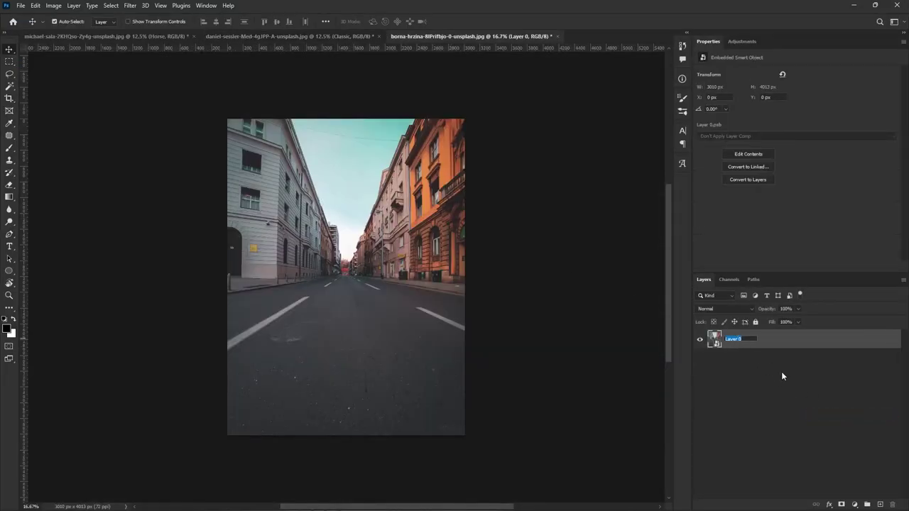
text(Street)
key(Return)
click(130, 6)
Step: In Camera Raw Basic, set Temperature +6, Contrast +15, Shadows +50, Blacks +10, and add clarity
click(143, 82)
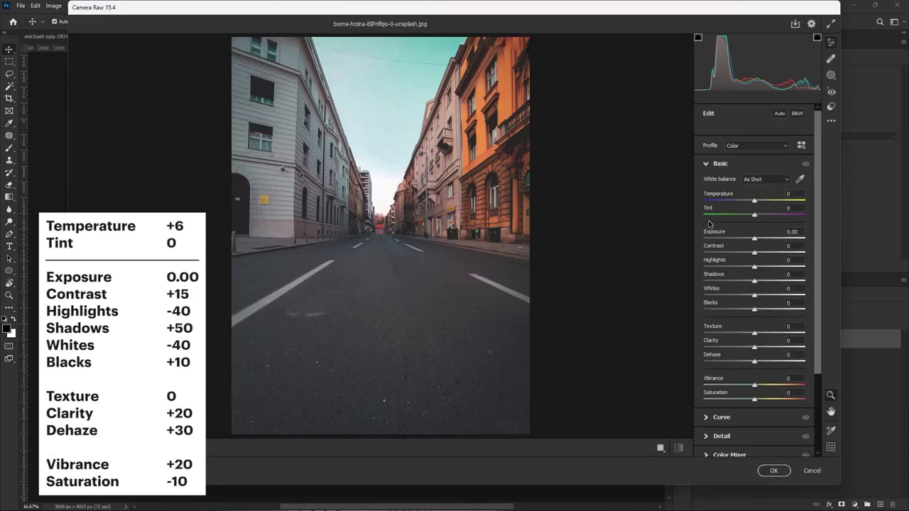
drag(753, 201, 757, 202)
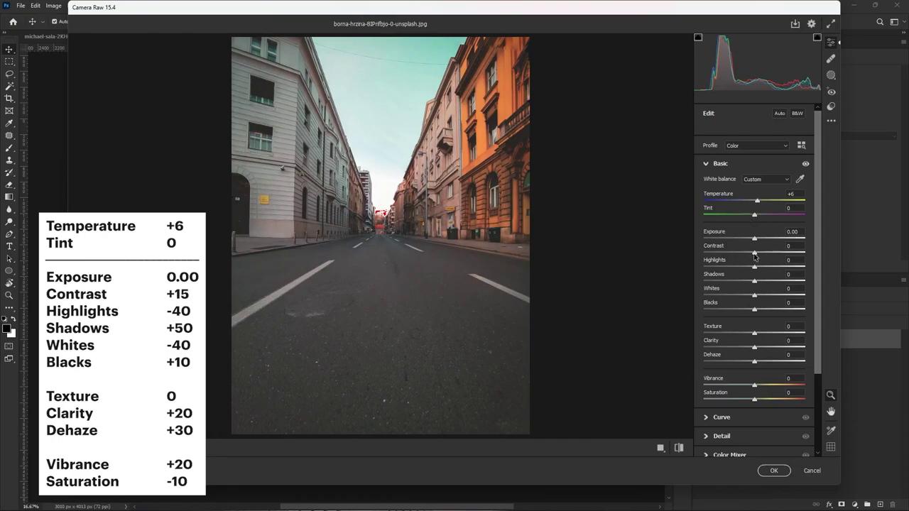
mouse_move(754, 253)
mouse_down()
mouse_move(762, 257)
mouse_move(734, 269)
mouse_up()
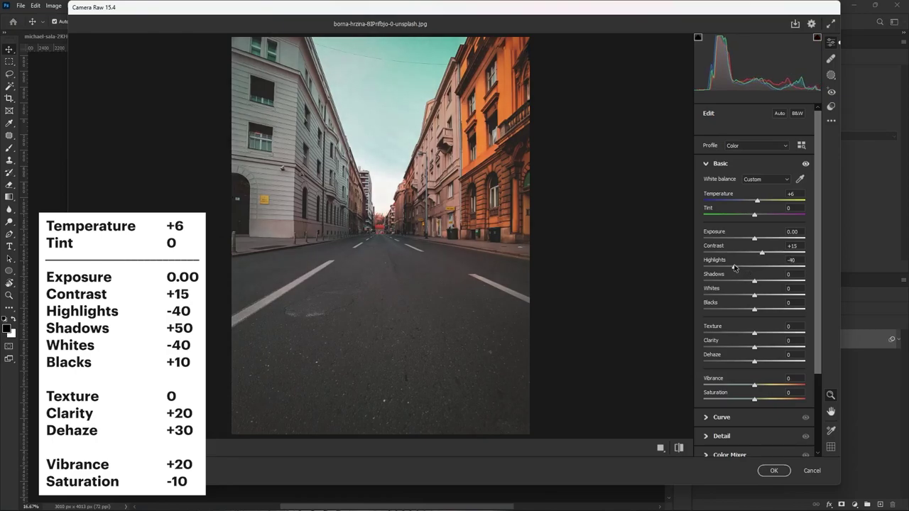
mouse_move(754, 280)
mouse_down()
mouse_move(781, 282)
mouse_move(737, 295)
mouse_up()
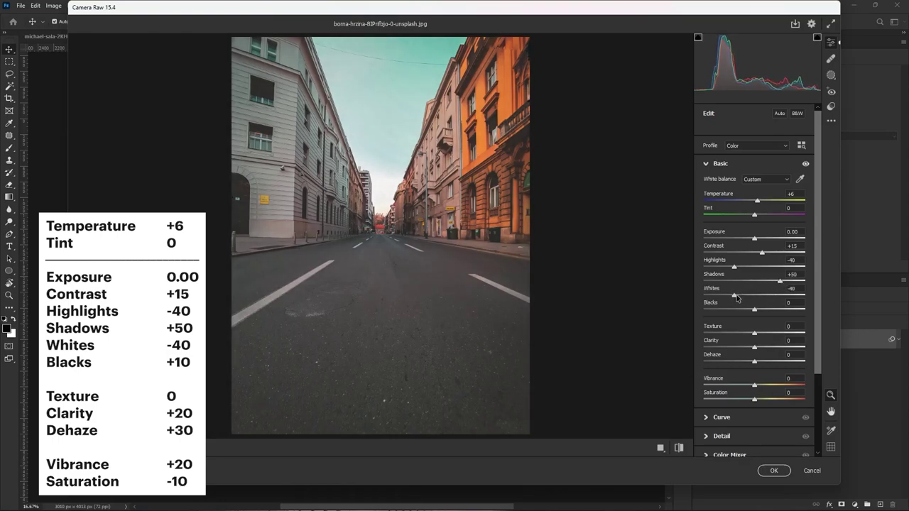
drag(754, 311, 760, 311)
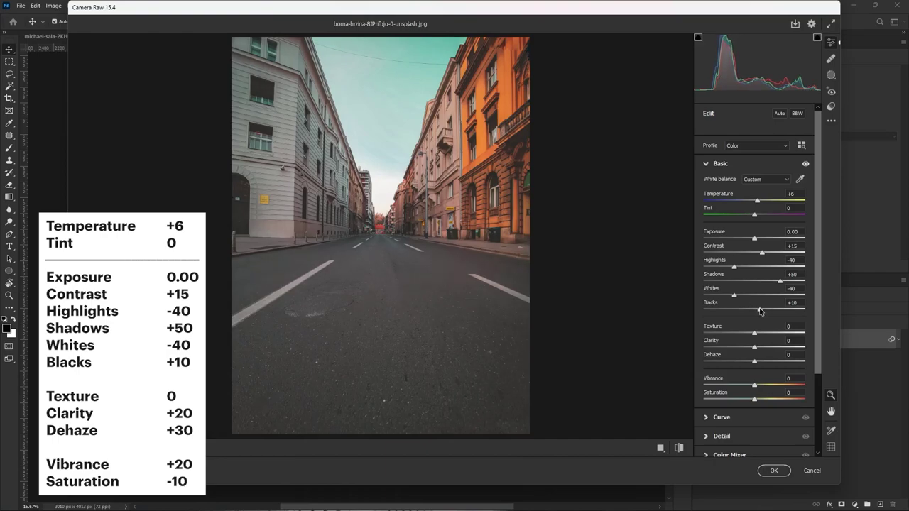
mouse_move(755, 348)
mouse_down()
mouse_move(771, 363)
mouse_move(749, 400)
mouse_up()
Step: On the overall tone curve, lower the white point, raise midtones and add a shadow point
click(705, 164)
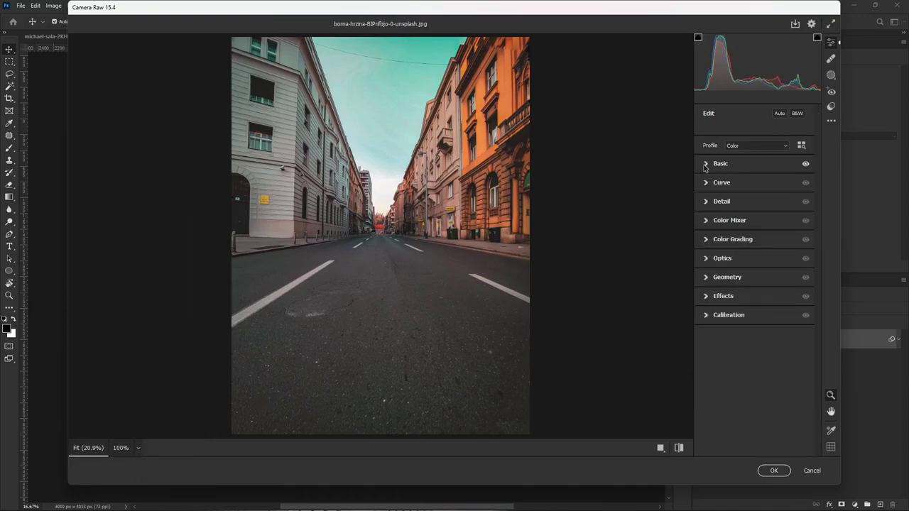
click(707, 183)
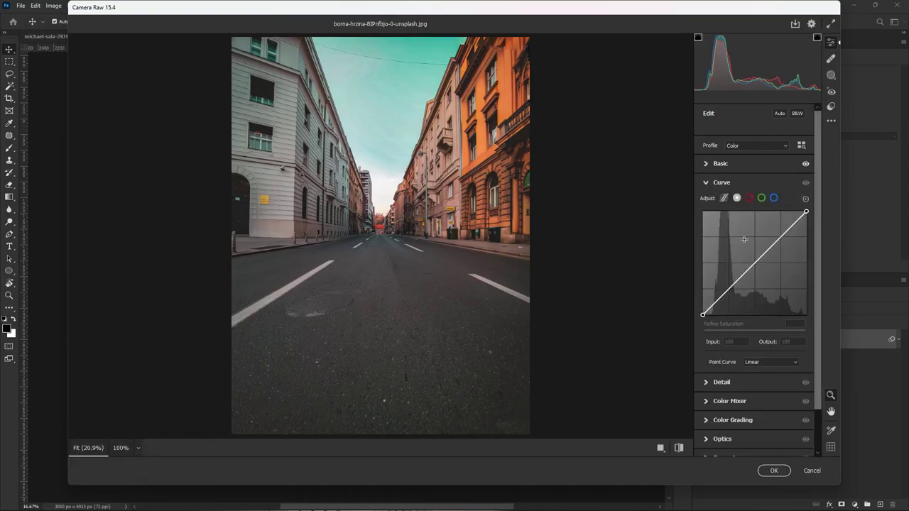
drag(806, 212, 806, 233)
drag(746, 279, 747, 271)
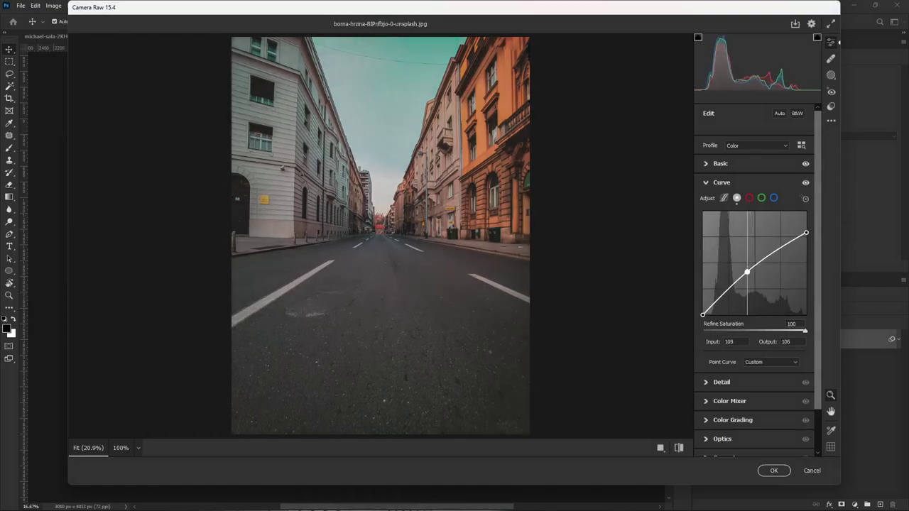
click(723, 296)
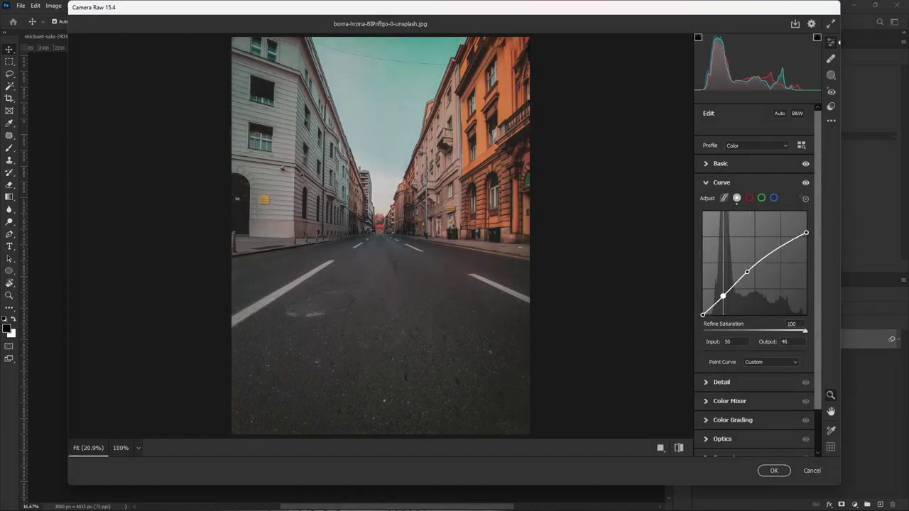
Step: Pin highlight and midtone points on the Red and Green curves and pull their shadows down
click(749, 198)
click(781, 236)
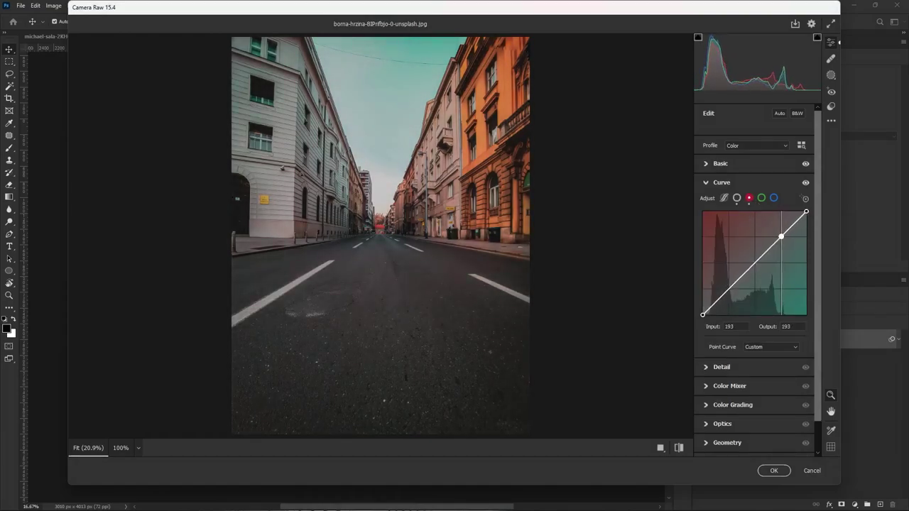
click(755, 263)
drag(727, 290, 721, 301)
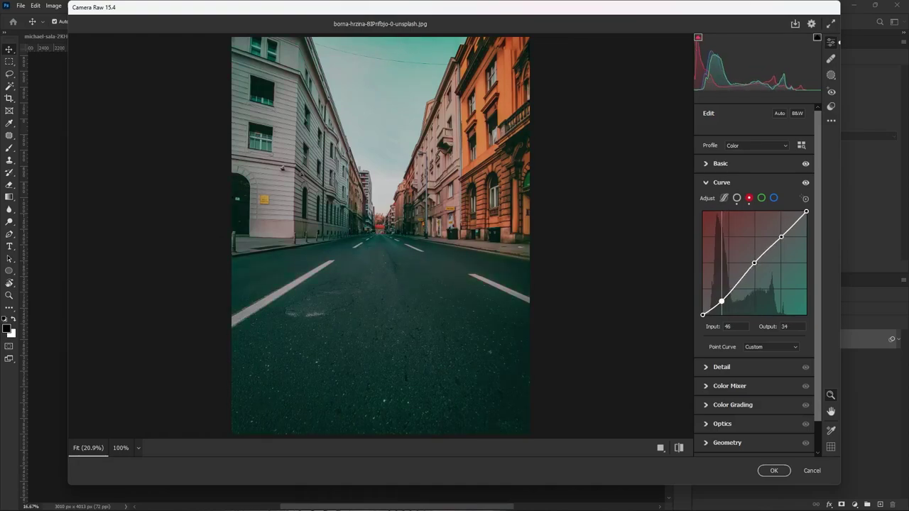
click(762, 198)
click(781, 236)
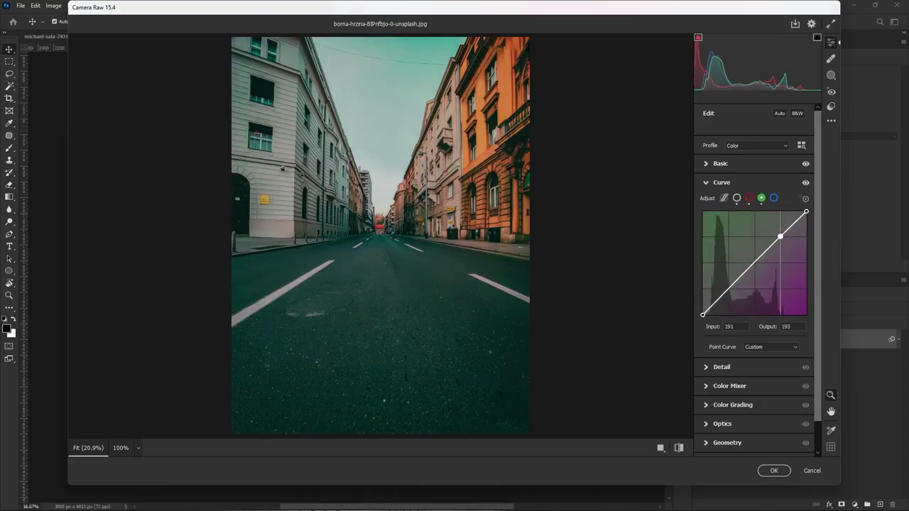
click(755, 260)
drag(726, 291, 721, 303)
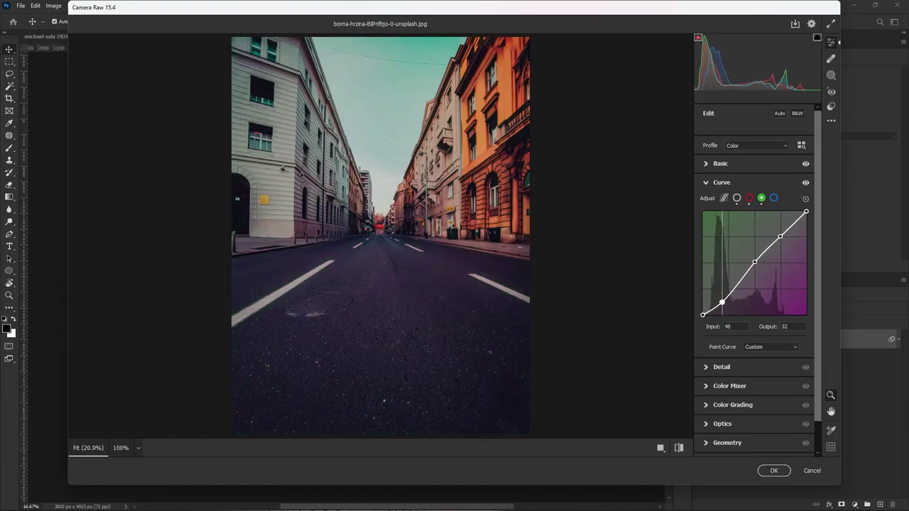
Step: Pin highlight and midtone points on the Blue curve and pull its shadows down
click(774, 199)
click(781, 237)
click(754, 263)
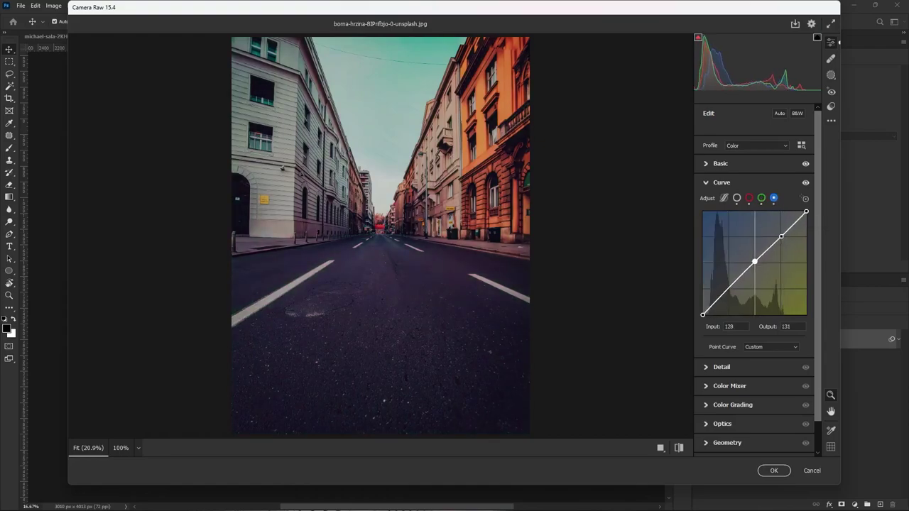
drag(724, 292, 721, 303)
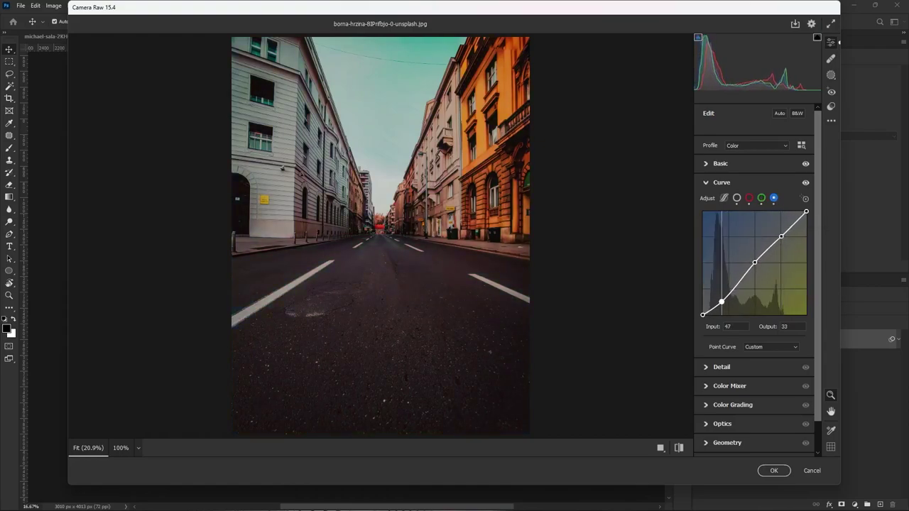
click(806, 184)
click(706, 182)
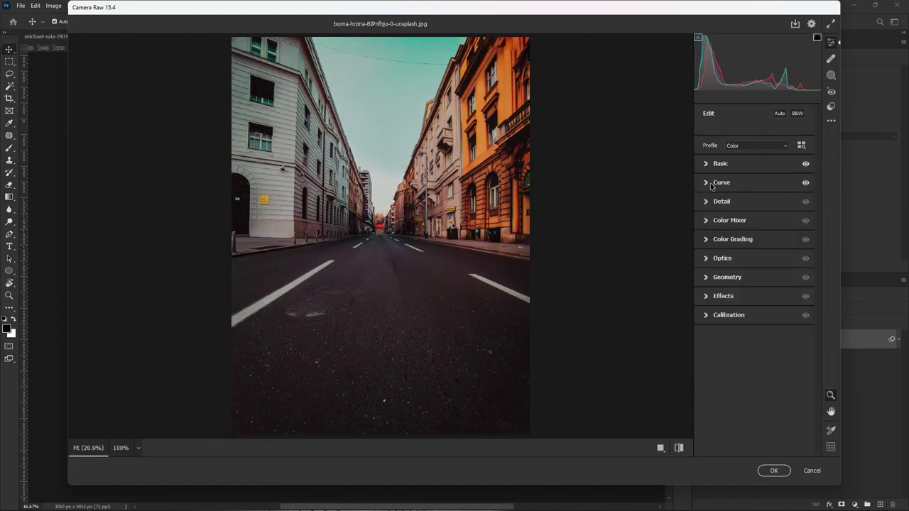
Step: Shift Oranges hue -10 and Aquas toward blue, then desaturate the reds, yellows and greens
click(706, 221)
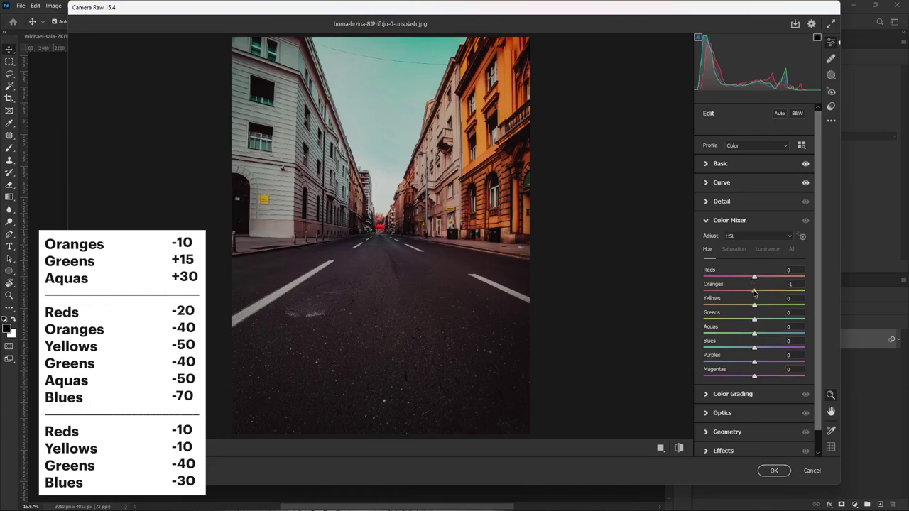
drag(754, 291, 762, 321)
drag(754, 333, 772, 334)
click(734, 249)
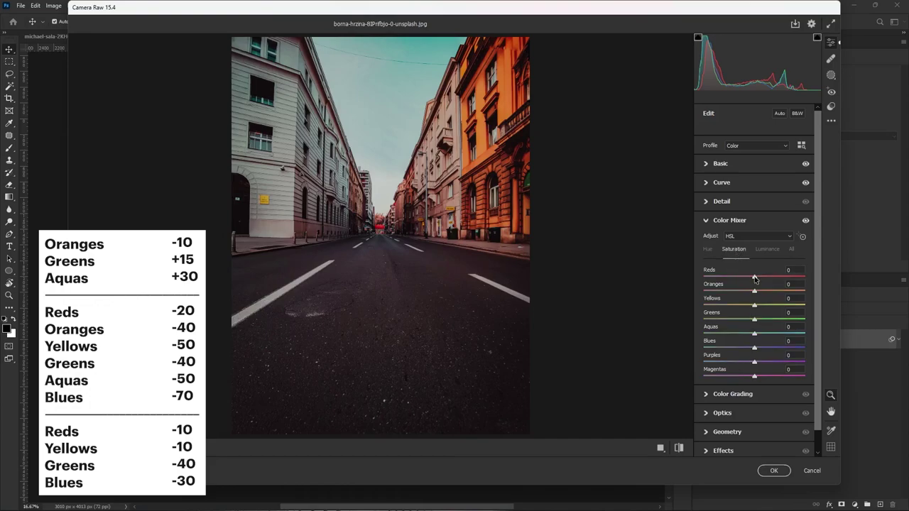
drag(755, 279, 736, 293)
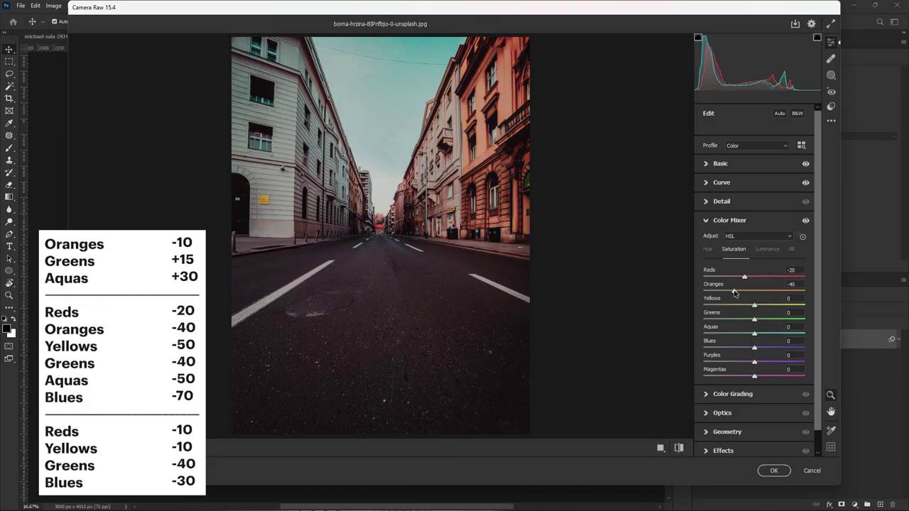
drag(754, 305, 734, 306)
mouse_move(754, 319)
mouse_down()
mouse_move(733, 323)
mouse_move(719, 349)
mouse_up()
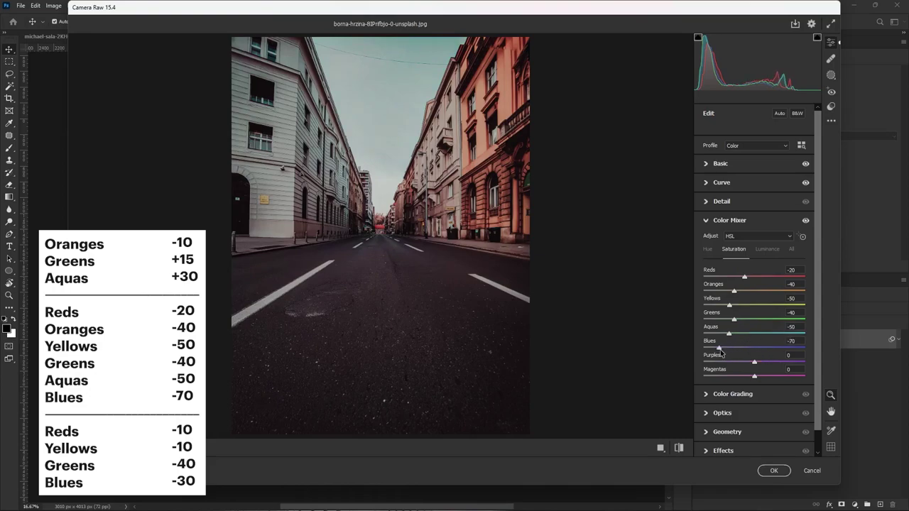
Step: Darken luminance: Reds -10, Yellows -10, Greens -40, Blues -30
click(763, 250)
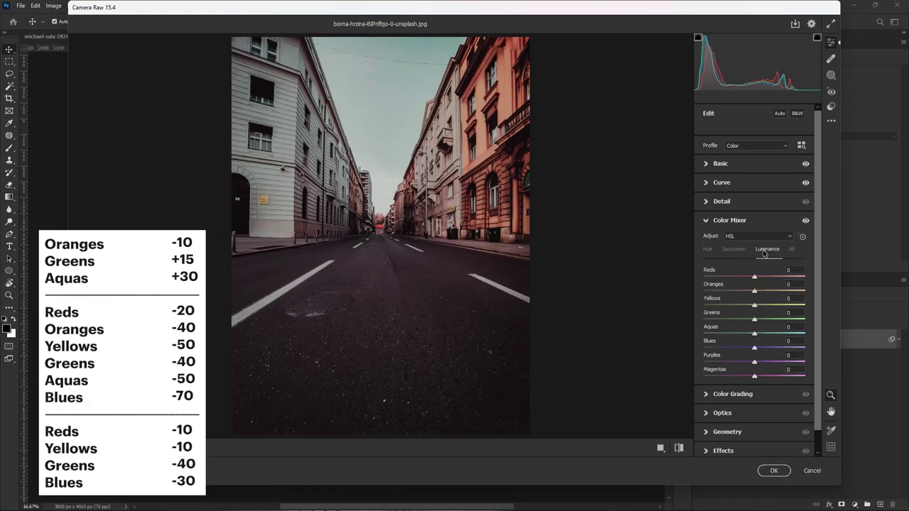
drag(755, 280, 742, 321)
drag(754, 348, 739, 348)
Step: Tint the street photo's shadows warm orange and highlights blue (hue 219), blending 100
click(708, 222)
click(710, 240)
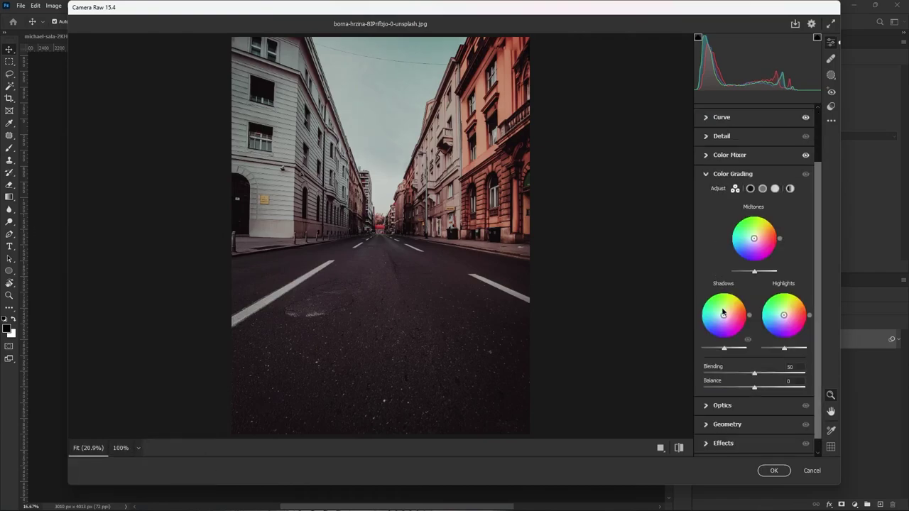
mouse_move(723, 316)
mouse_down()
mouse_move(755, 314)
mouse_move(741, 297)
mouse_up()
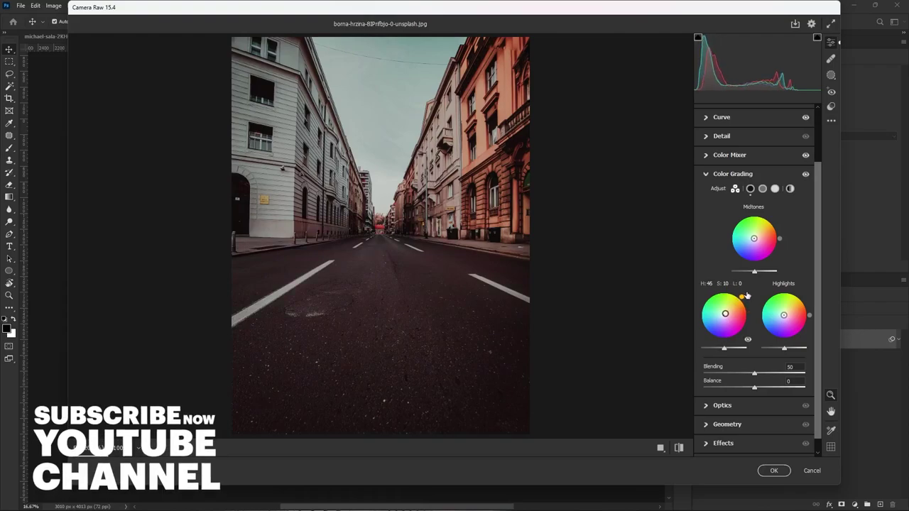
drag(809, 314, 764, 331)
drag(754, 372, 806, 374)
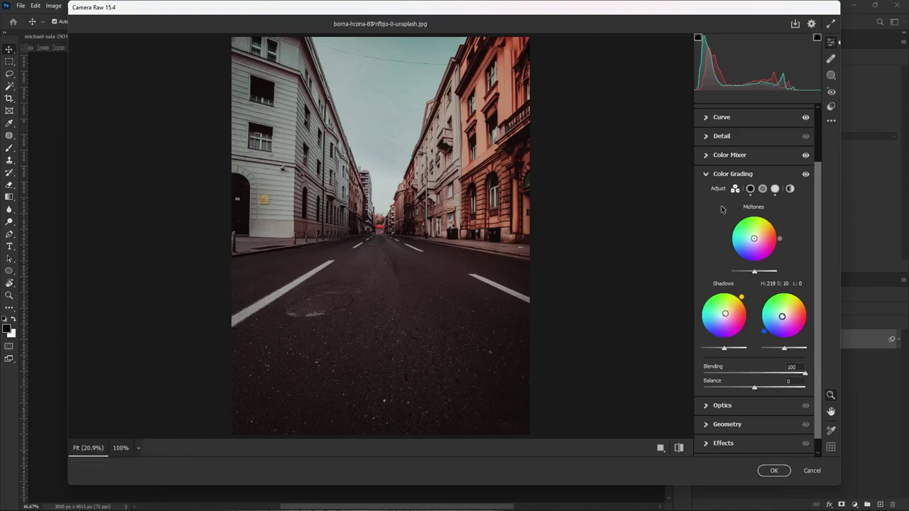
click(707, 175)
click(707, 309)
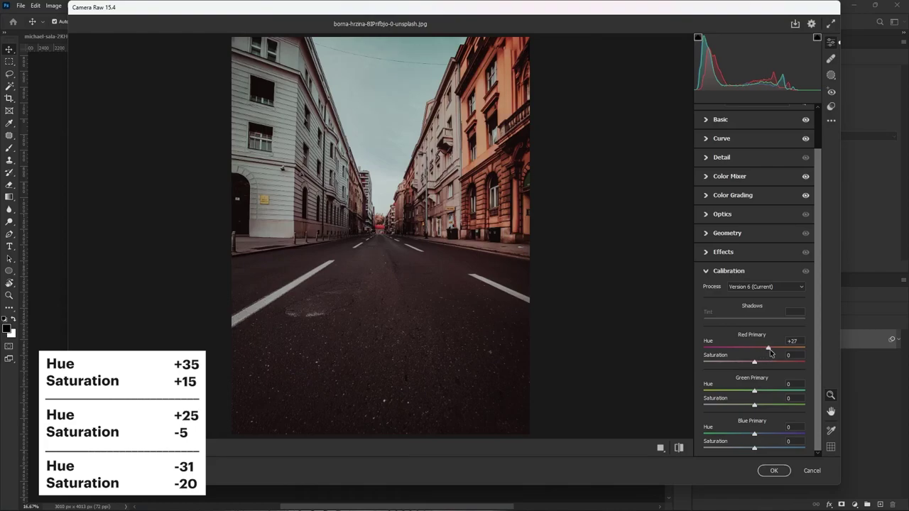
Step: Set Red Primary +35/+15, Green +25/-5 and Blue -31/-20 in Calibration
mouse_move(754, 362)
mouse_down()
mouse_move(773, 349)
mouse_move(762, 362)
mouse_move(767, 391)
mouse_up()
mouse_move(754, 406)
mouse_down()
mouse_move(739, 434)
mouse_move(745, 450)
mouse_up()
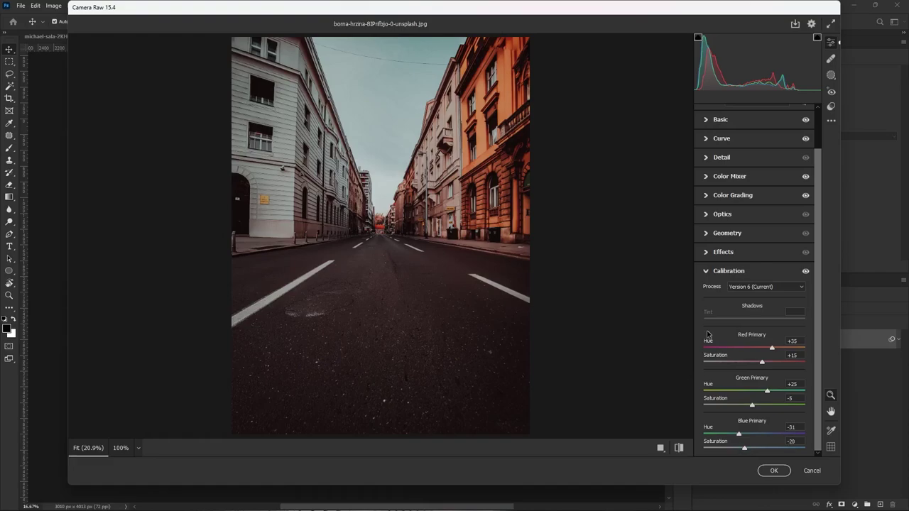
click(710, 273)
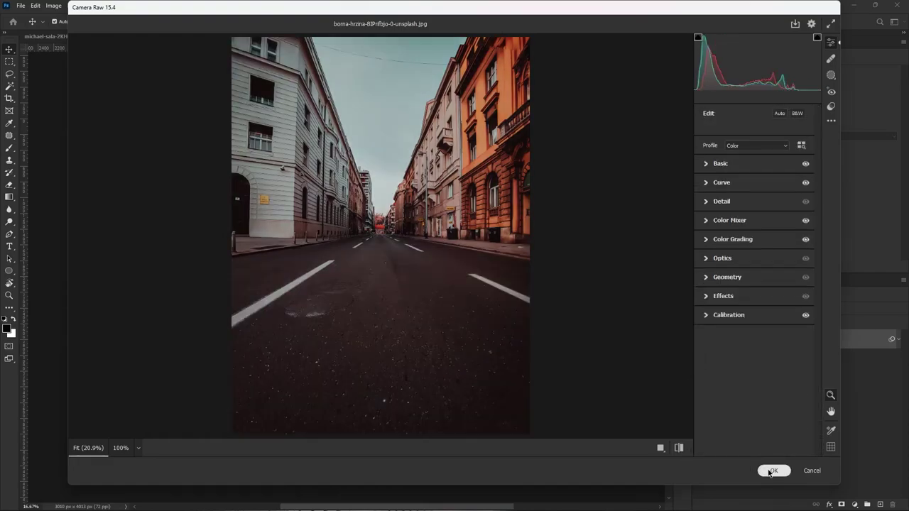
Step: Confirm the Camera Raw Filter with OK to apply the street photo's grade
click(772, 471)
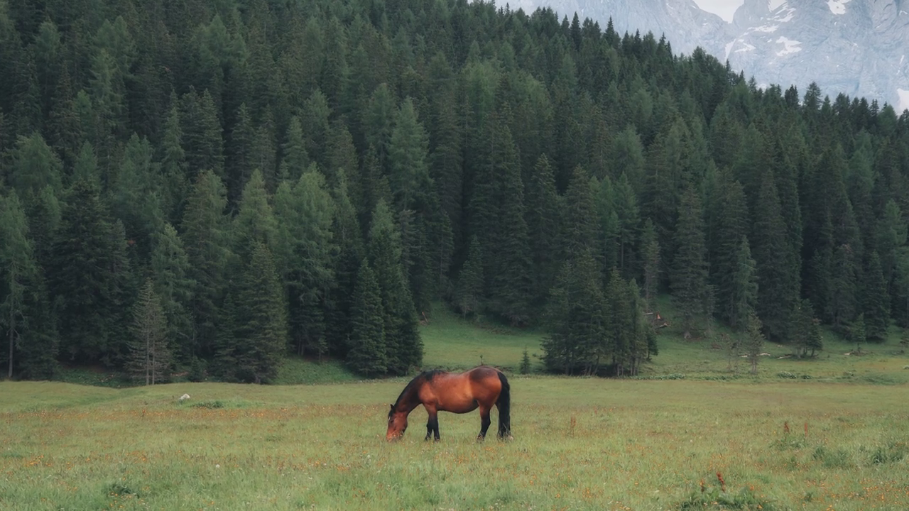